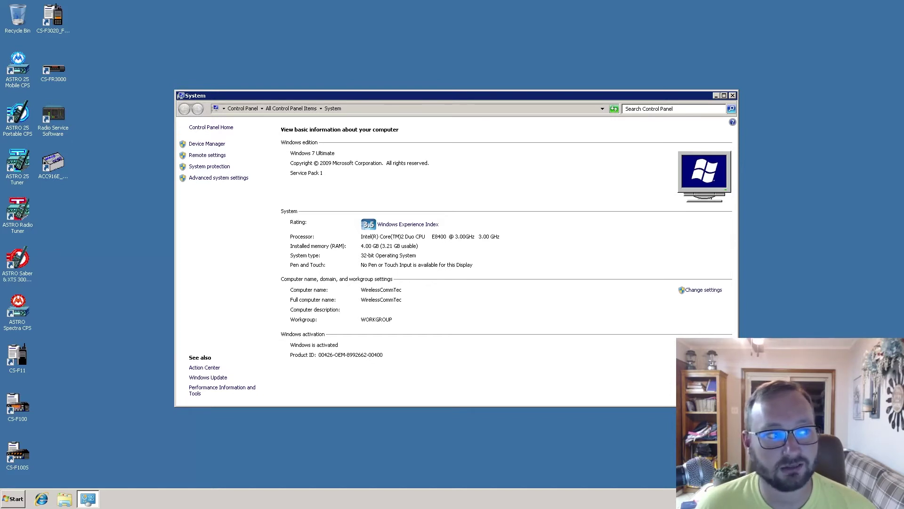
# Close the System information window and launch the Motorola Radius 1225 Series RSS program
pyautogui.click(732, 96)
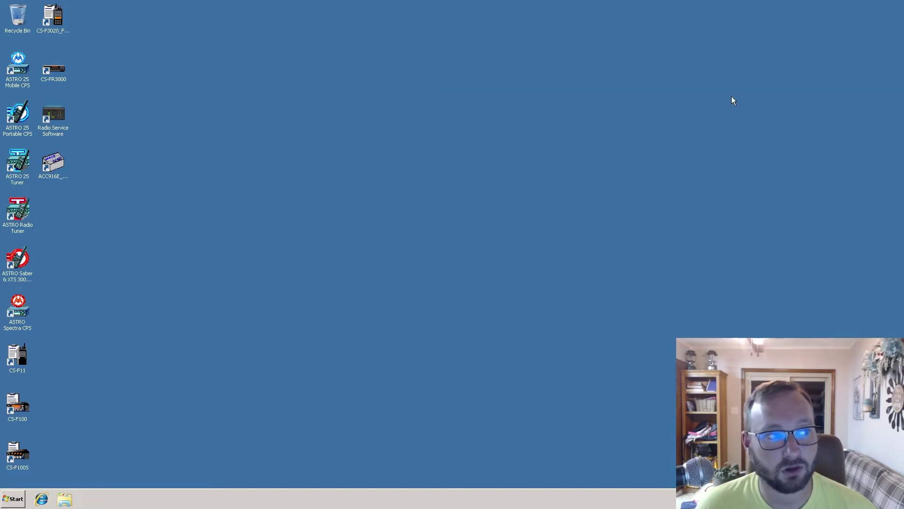
pyautogui.click(21, 501)
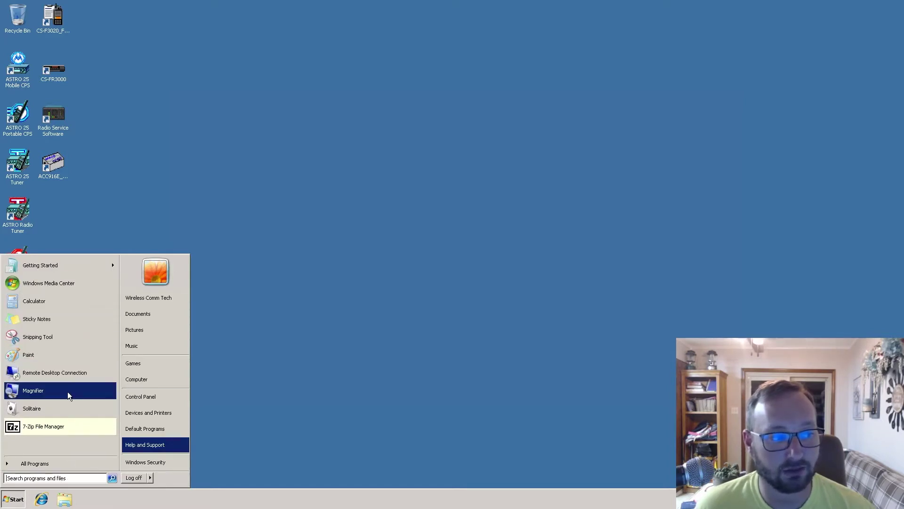
pyautogui.click(61, 459)
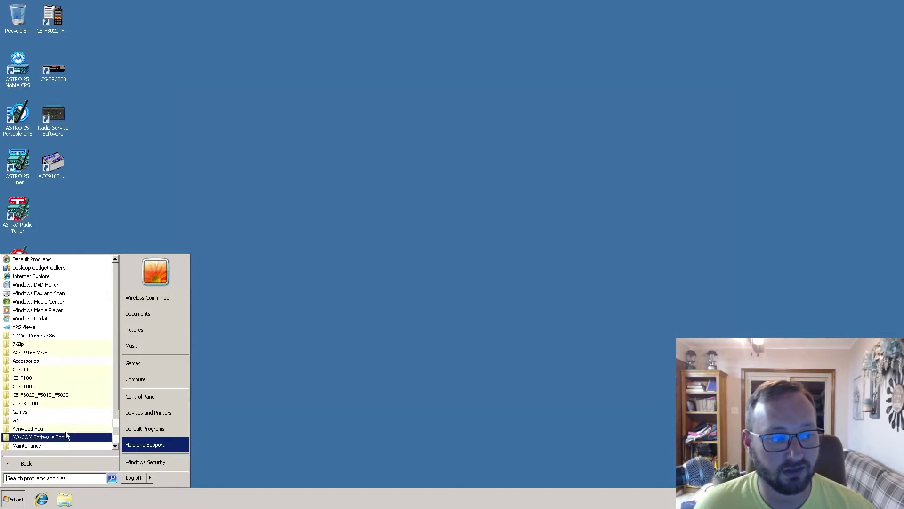
pyautogui.scroll(-1, 50, 377)
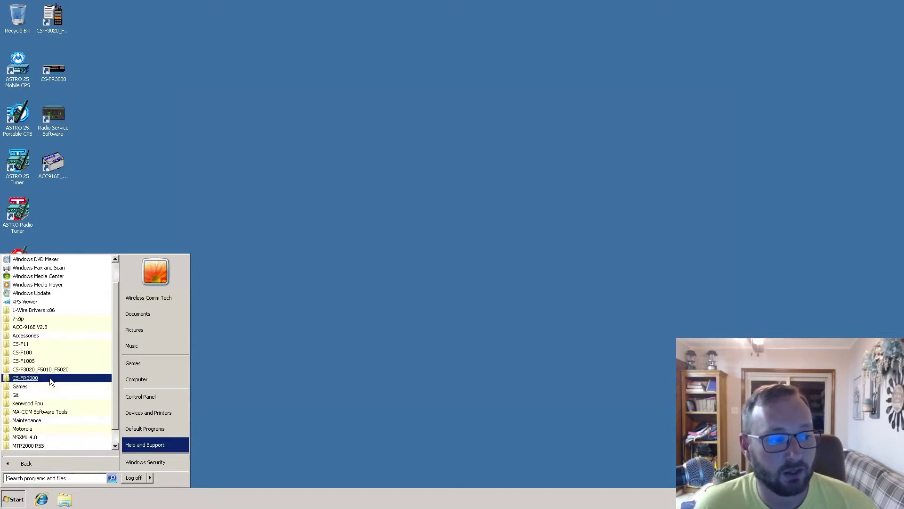
pyautogui.click(50, 428)
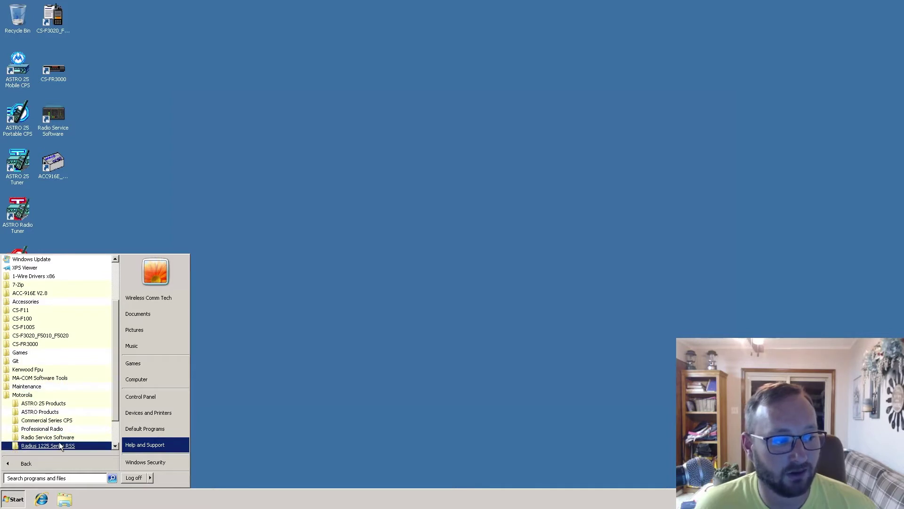
pyautogui.click(60, 445)
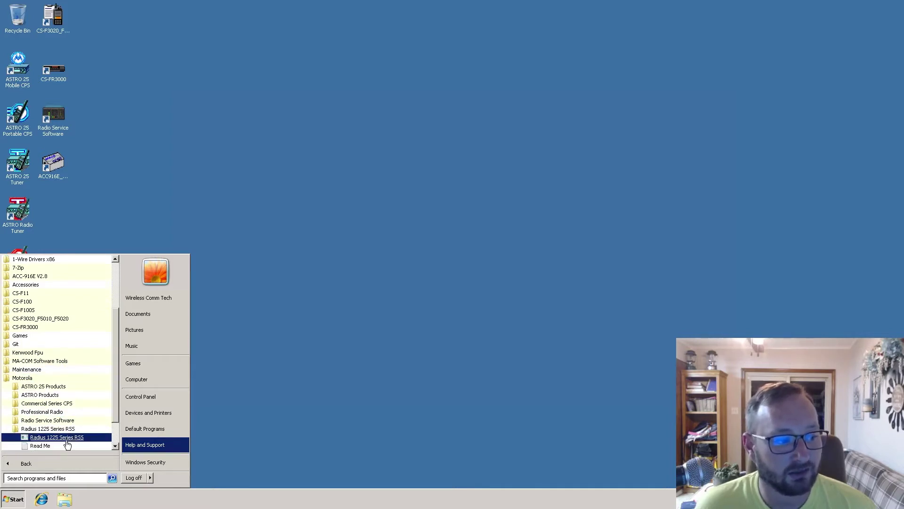
pyautogui.click(57, 437)
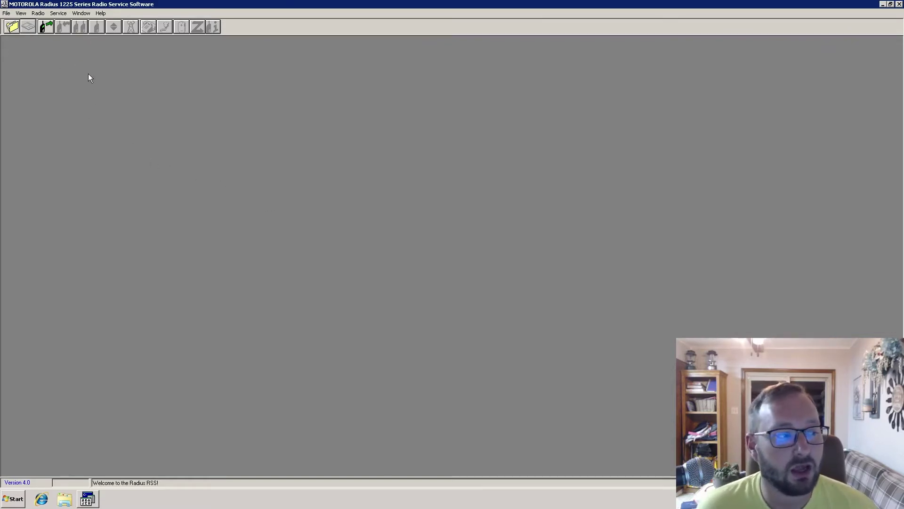
# Set the computer configuration's serial port to COM2, run the communication test and accept the configuration
pyautogui.click(5, 13)
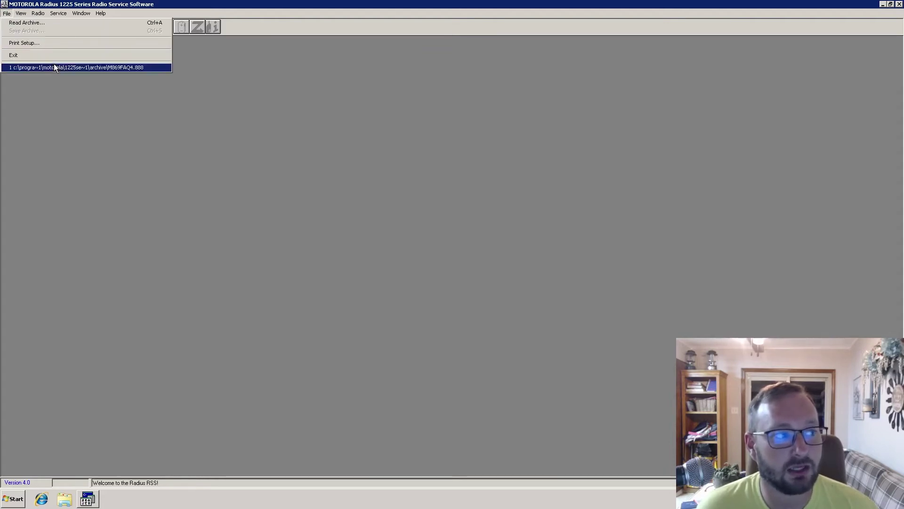
pyautogui.moveTo(25, 14)
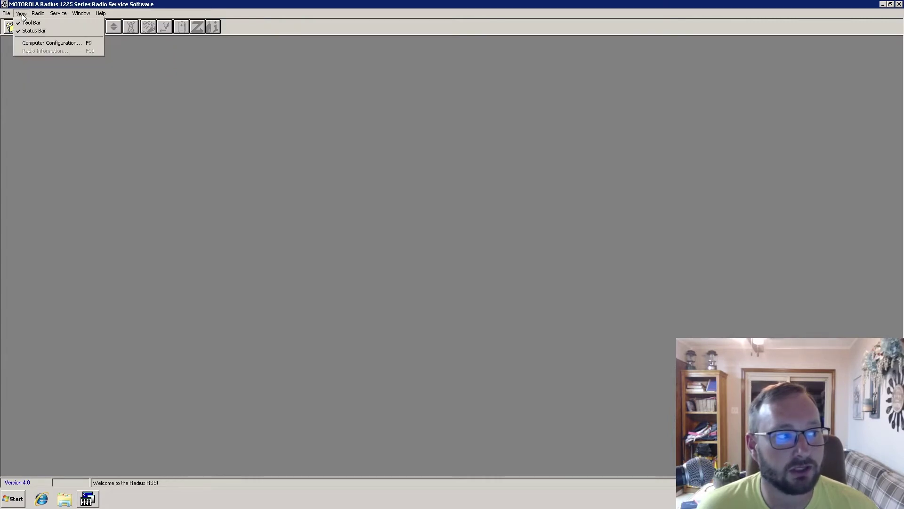
pyautogui.click(36, 42)
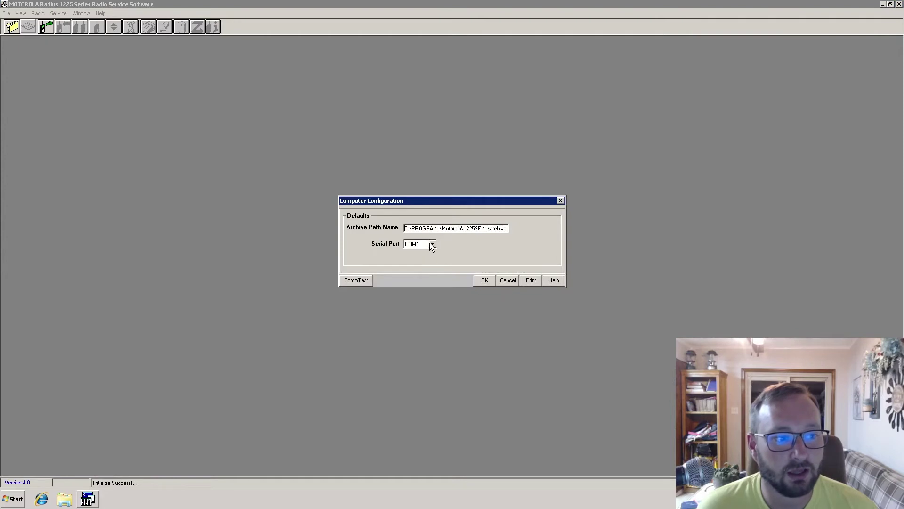
pyautogui.click(433, 243)
pyautogui.click(429, 258)
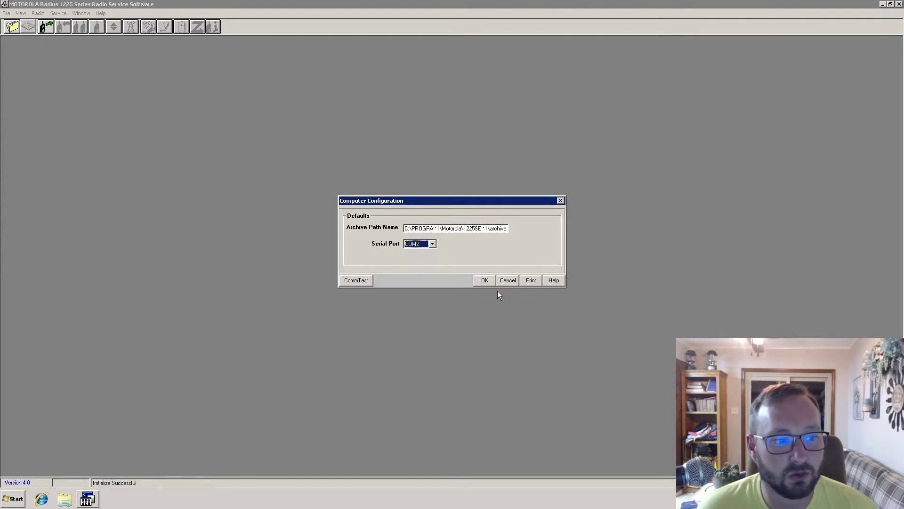
pyautogui.click(361, 280)
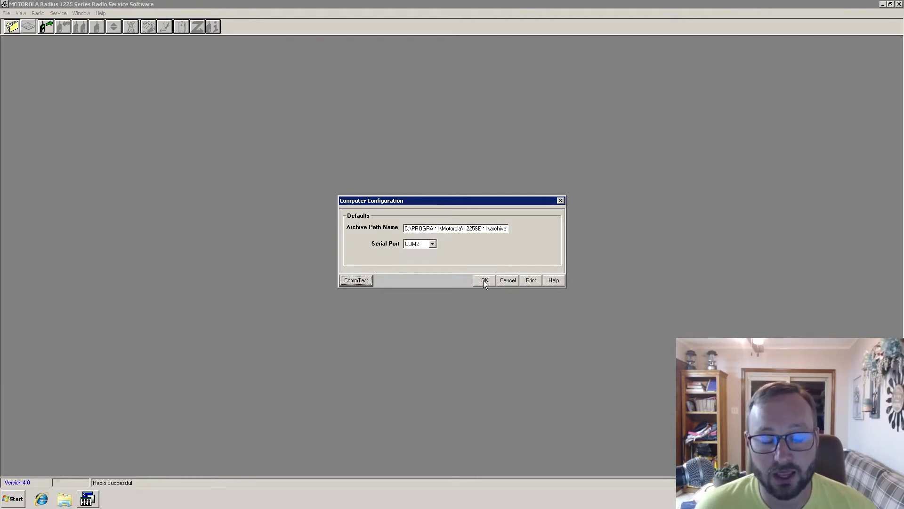
pyautogui.click(483, 281)
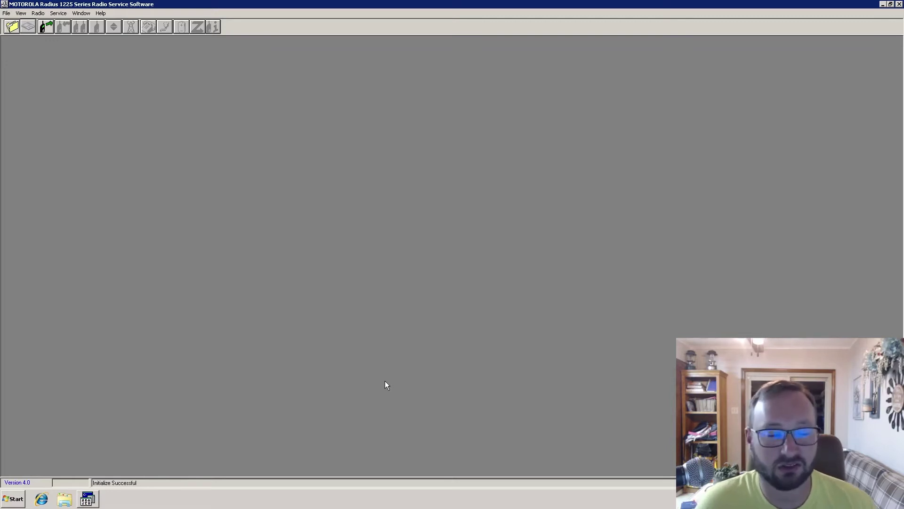
# Read the connected radio and save its data as an archive file with the customer set to Wireless_Comm_Tech
pyautogui.click(47, 28)
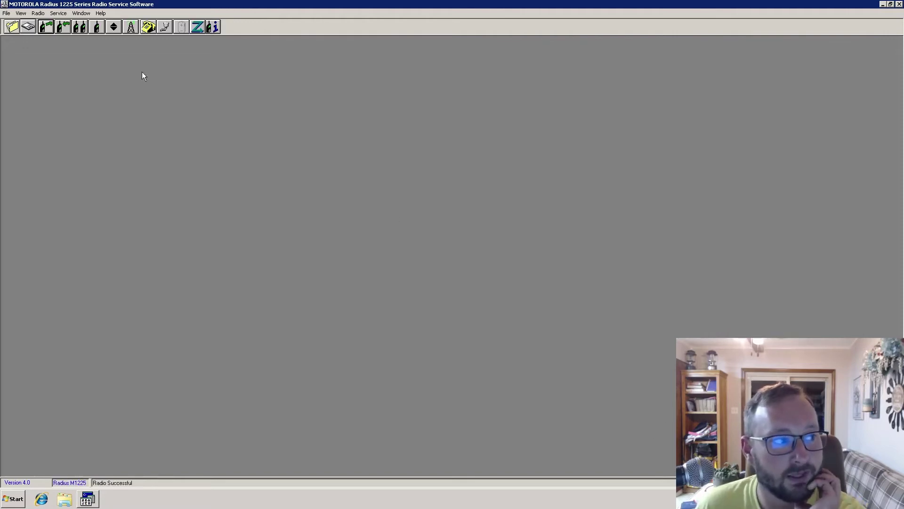
pyautogui.click(29, 27)
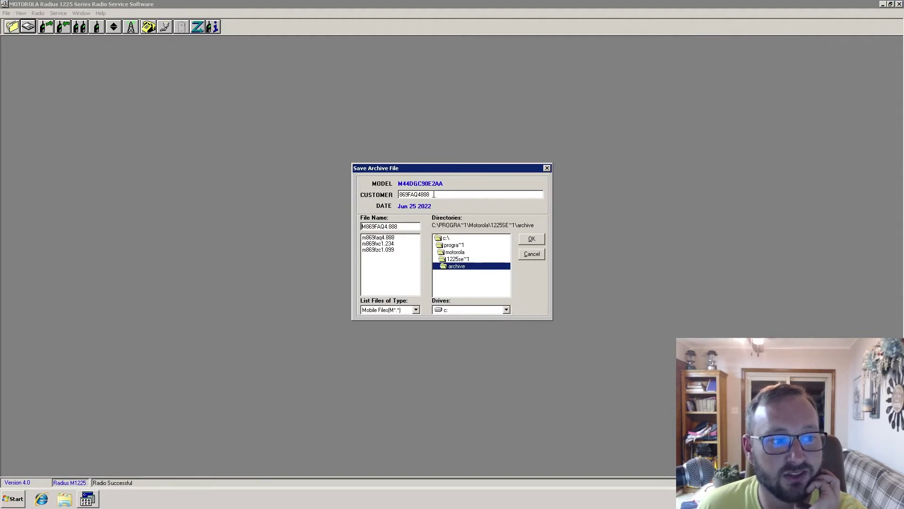
pyautogui.doubleClick(419, 193)
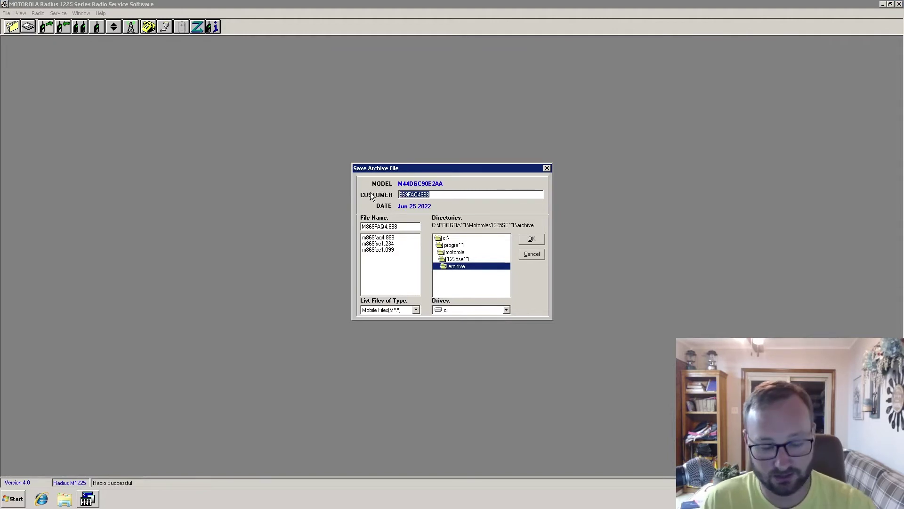
pyautogui.write('Wireless')
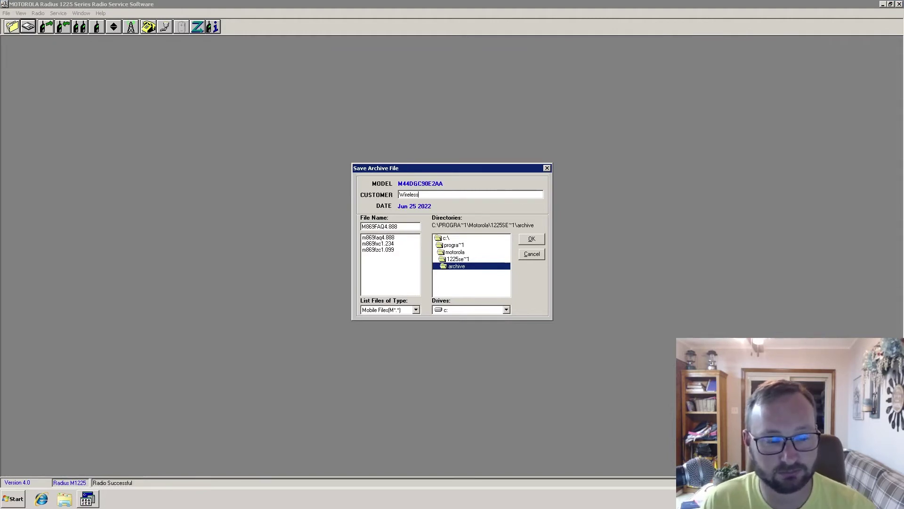
pyautogui.write('_Com')
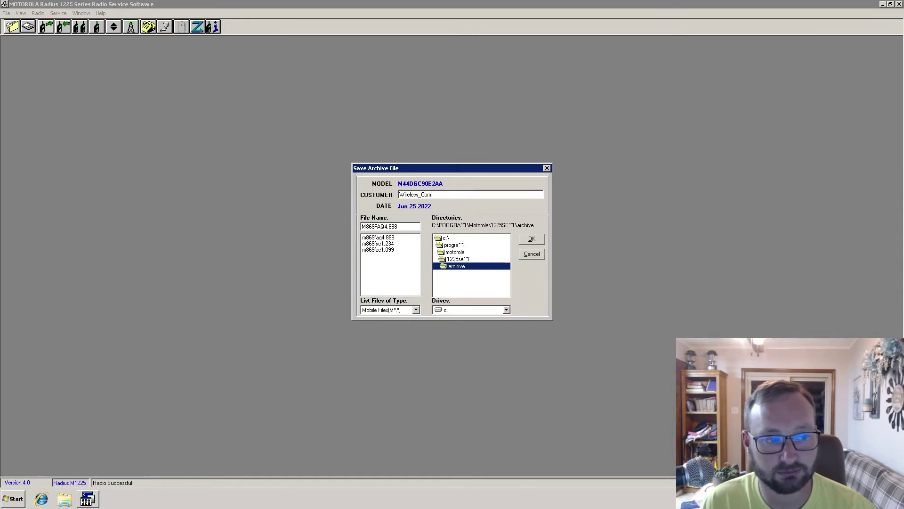
pyautogui.write('m_Tech')
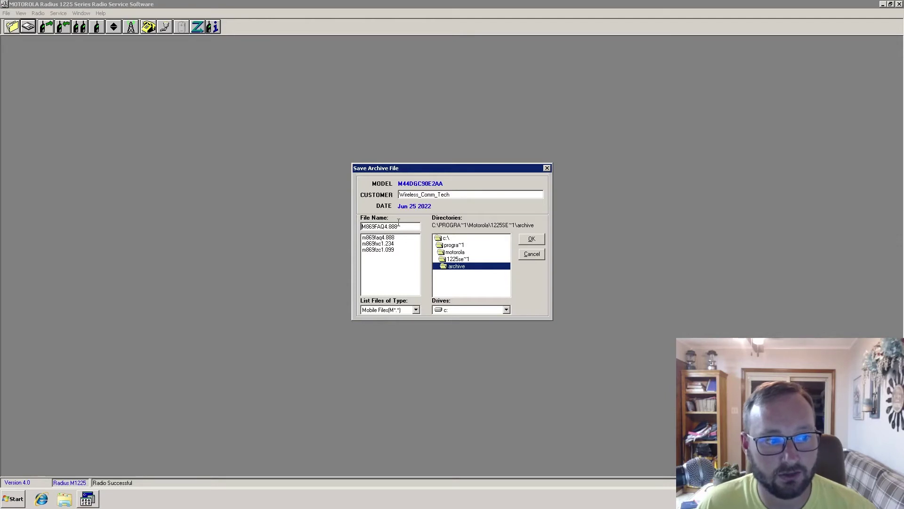
pyautogui.click(531, 239)
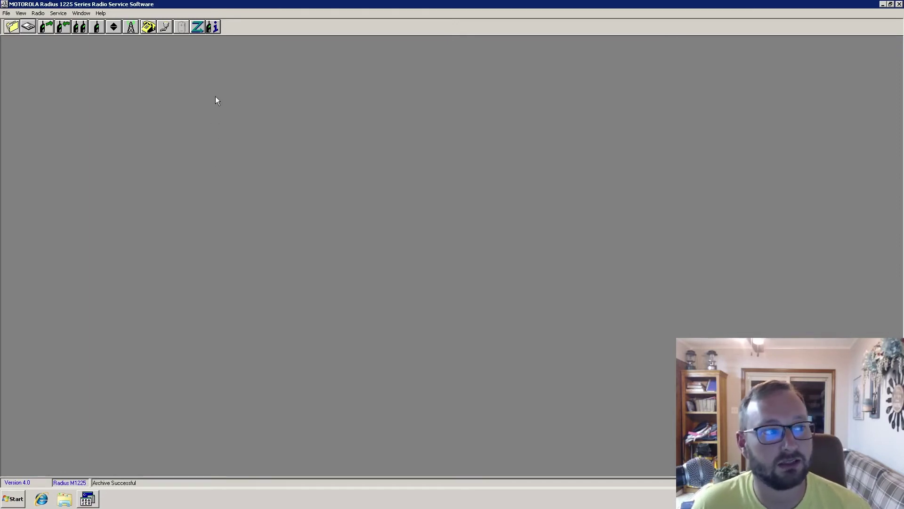
# Examine the radio information summary for the model, frequency band, wattage and allowed modes
pyautogui.click(217, 27)
pyautogui.moveTo(87, 43); pyautogui.dragTo(428, 131)
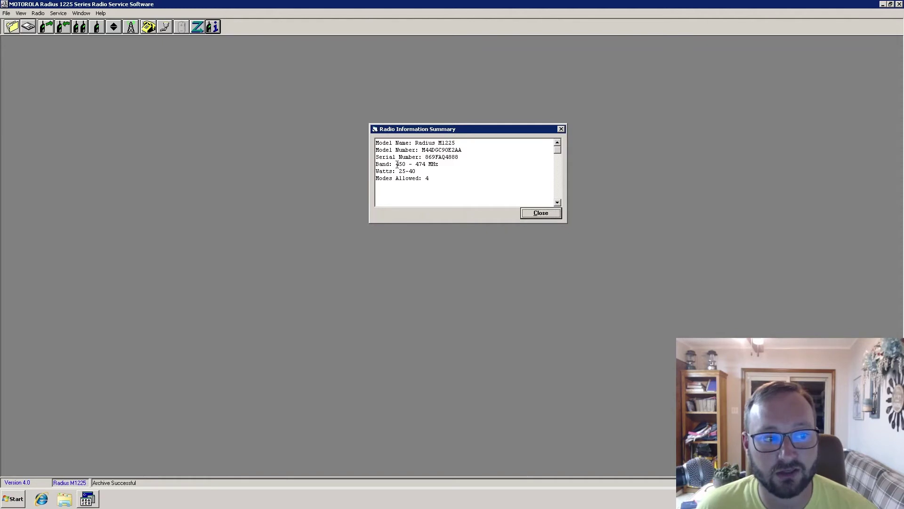
pyautogui.moveTo(396, 164); pyautogui.dragTo(427, 164)
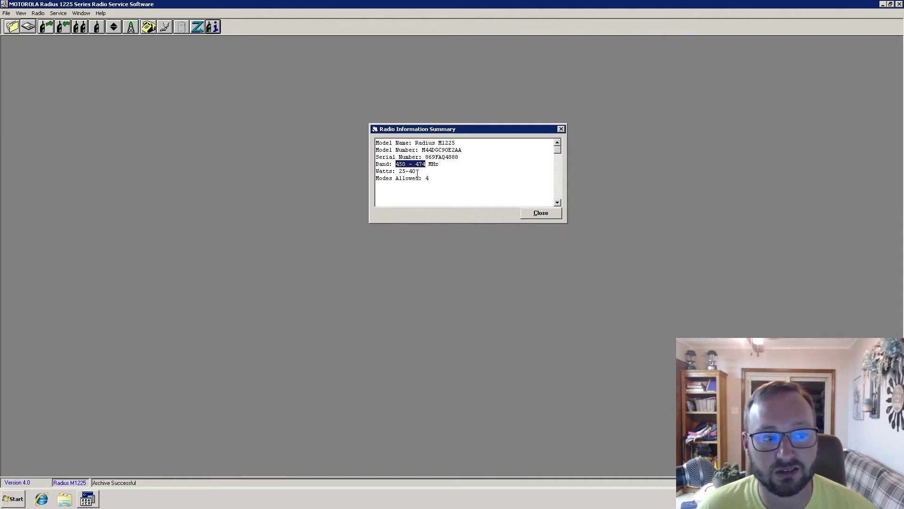
pyautogui.moveTo(397, 170); pyautogui.dragTo(401, 171)
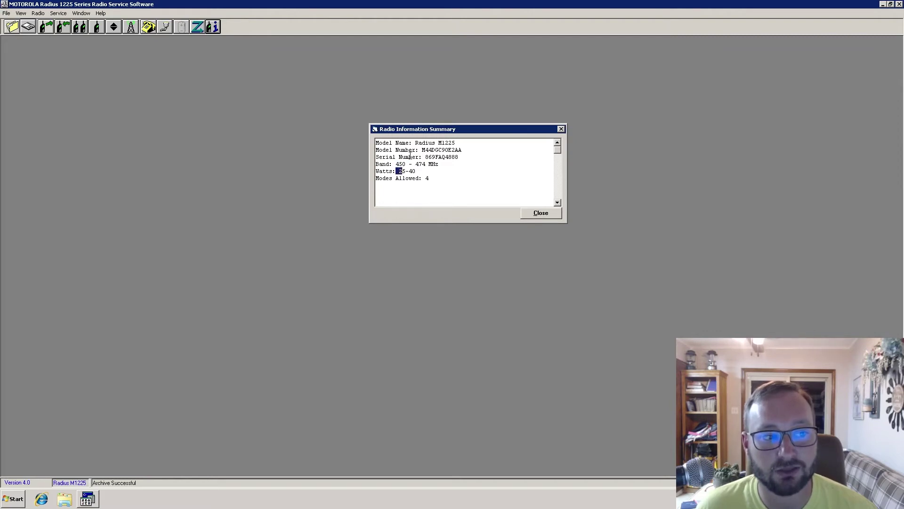
pyautogui.click(419, 172)
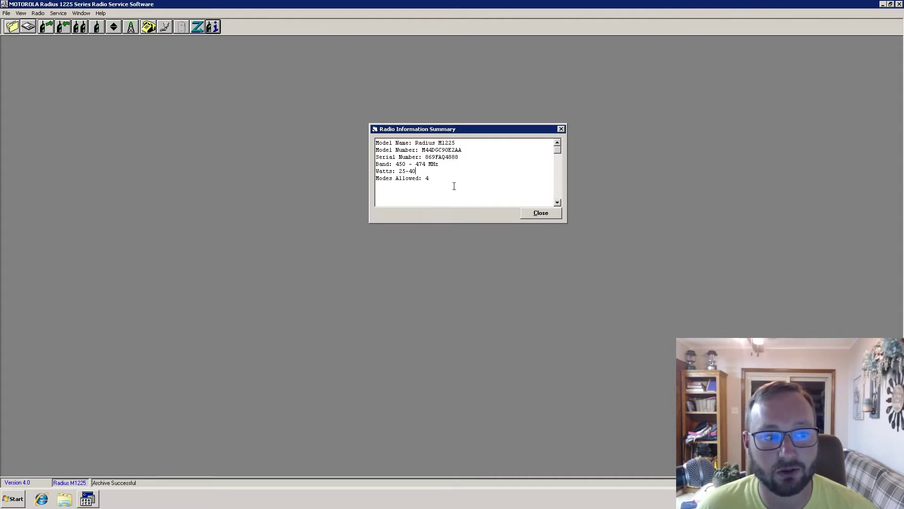
pyautogui.click(531, 214)
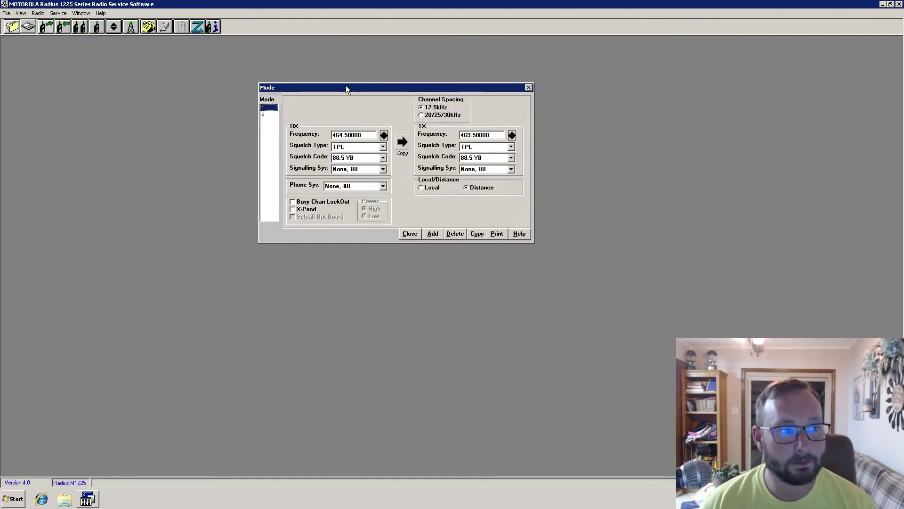
# Set the RX frequency of mode 1 to 462.70000 in the radio's mode settings
pyautogui.moveTo(346, 86); pyautogui.dragTo(444, 118)
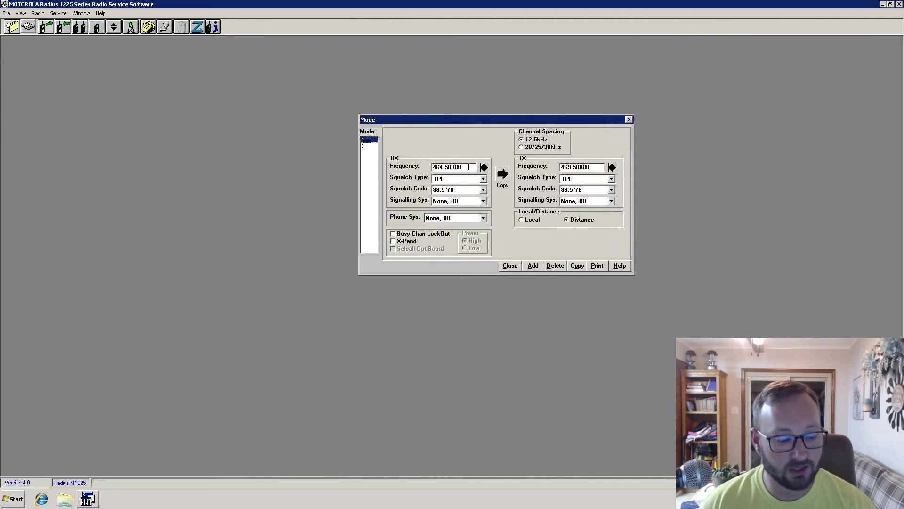
pyautogui.doubleClick(469, 167)
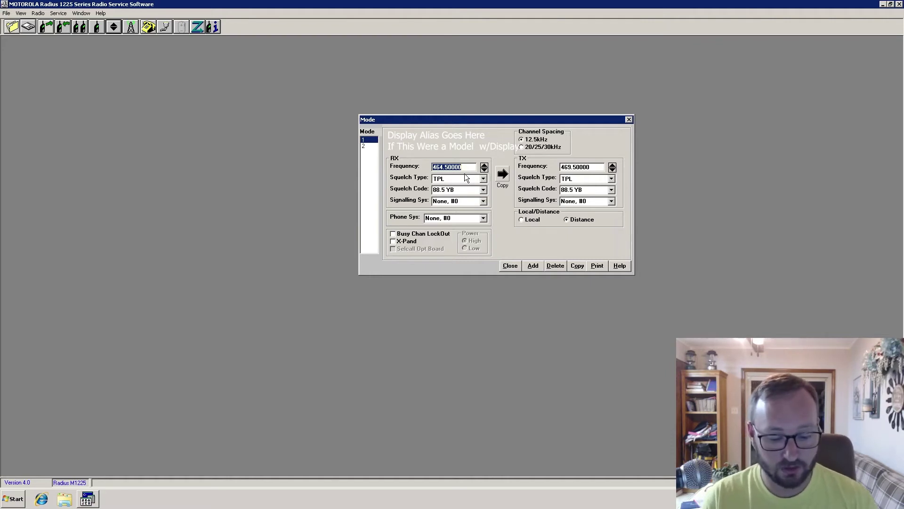
pyautogui.write('46')
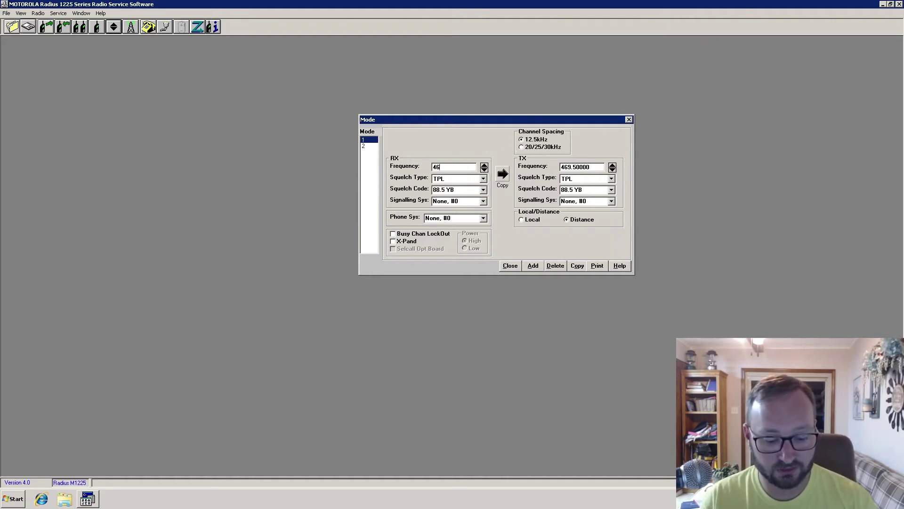
pyautogui.write('2.')
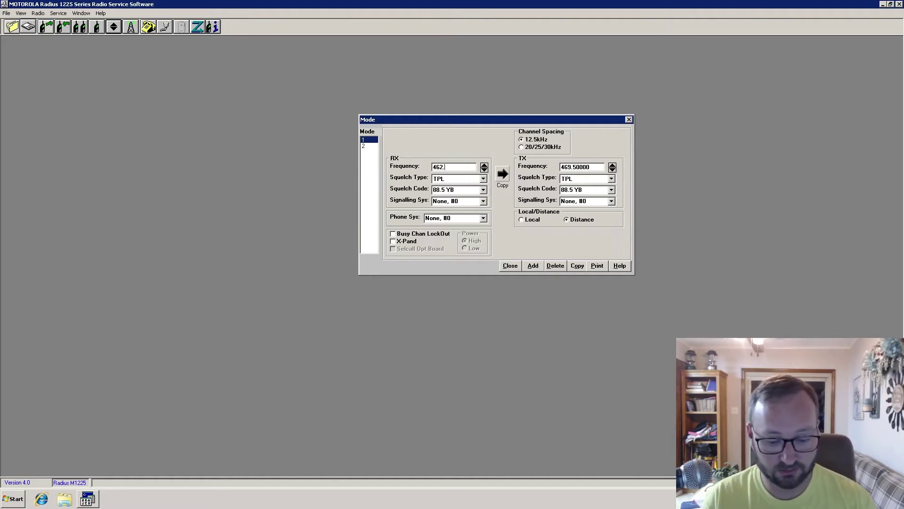
pyautogui.write('700')
pyautogui.press('Tab')
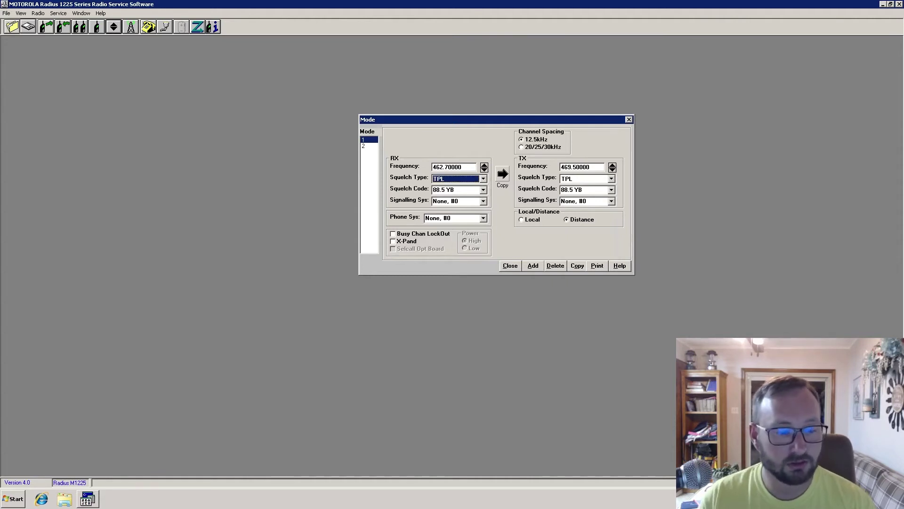
# Set the RX squelch code of mode 1 to 118.8 2B
pyautogui.click(484, 189)
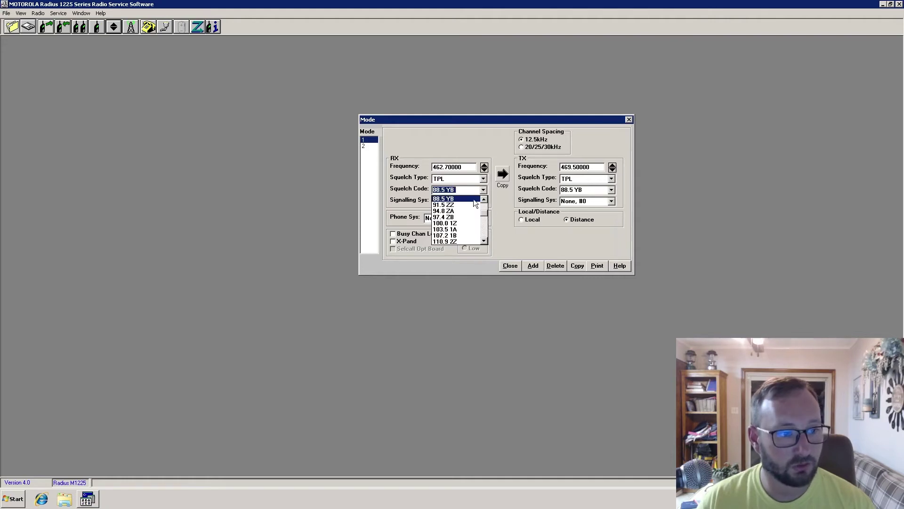
pyautogui.click(484, 241)
pyautogui.click(484, 242)
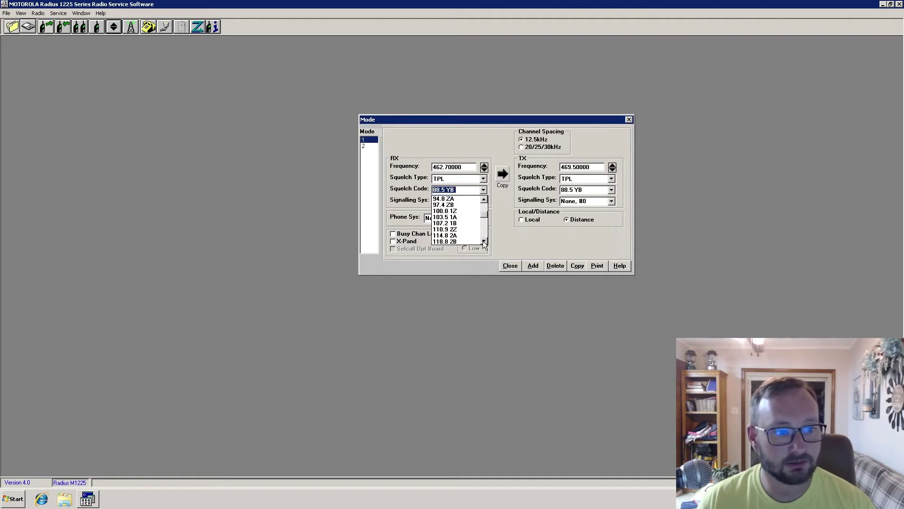
pyautogui.click(450, 235)
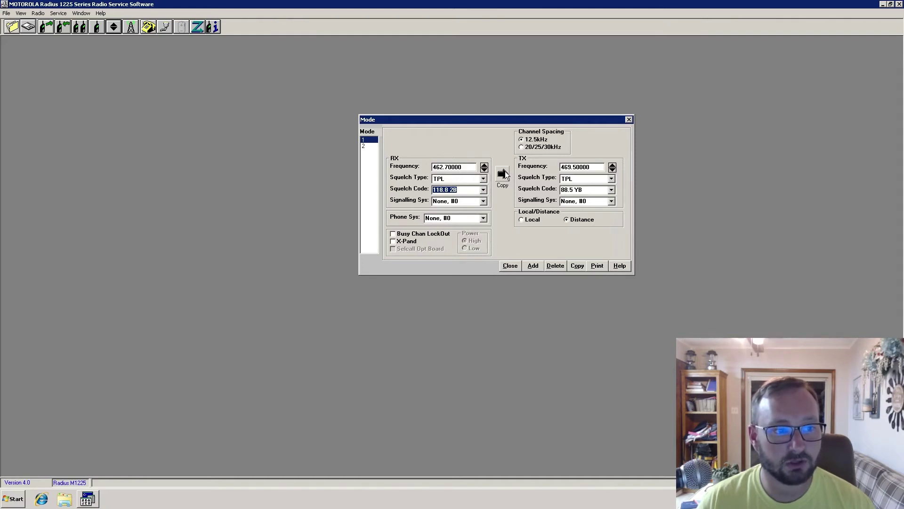
# Set mode 1's channel spacing to 20/25/30kHz and copy its RX settings to TX
pyautogui.click(522, 146)
pyautogui.click(503, 174)
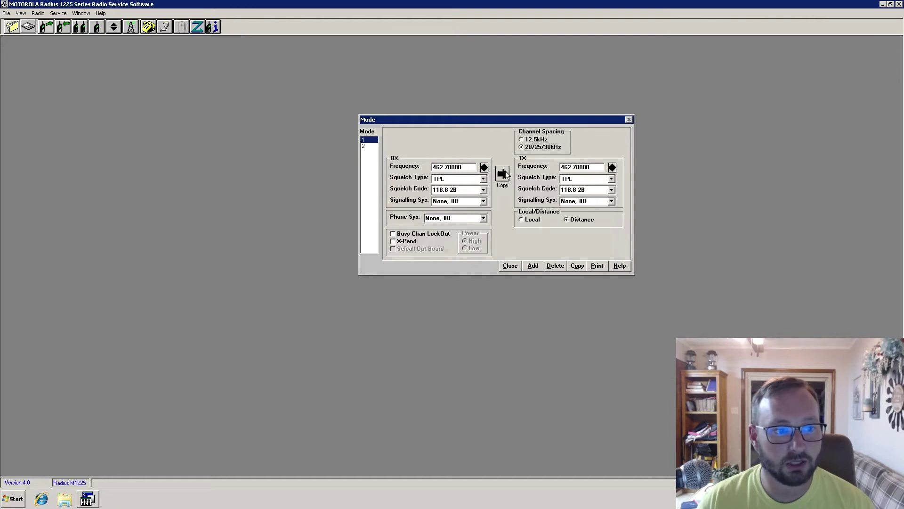
# Set mode 1's TX frequency to 467.70000 and its TX squelch code to 151.4 5Z
pyautogui.click(567, 167)
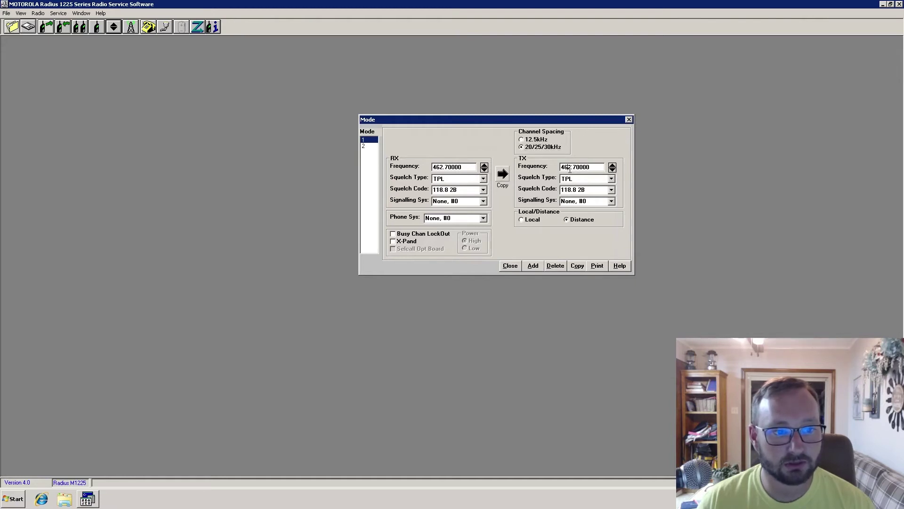
pyautogui.press('Delete')
pyautogui.write('7')
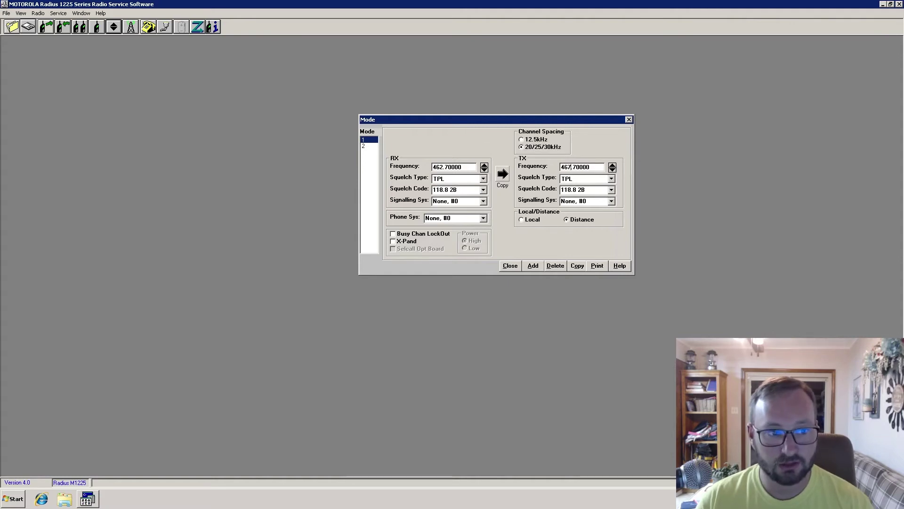
pyautogui.press('Tab')
pyautogui.click(611, 190)
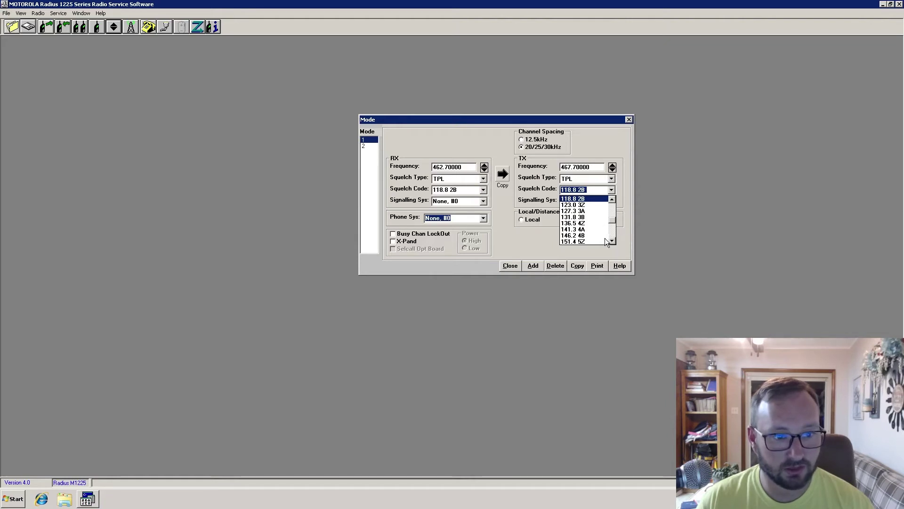
pyautogui.scroll(-1, 605, 239)
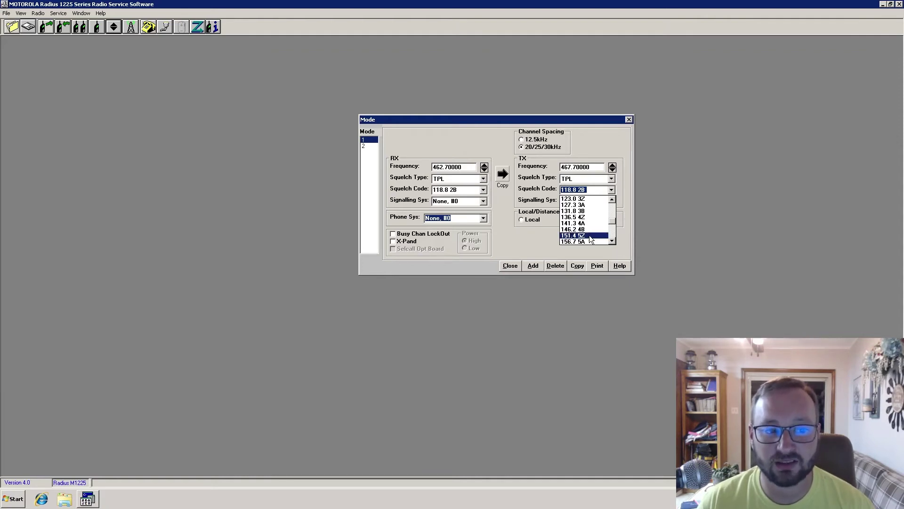
pyautogui.click(590, 236)
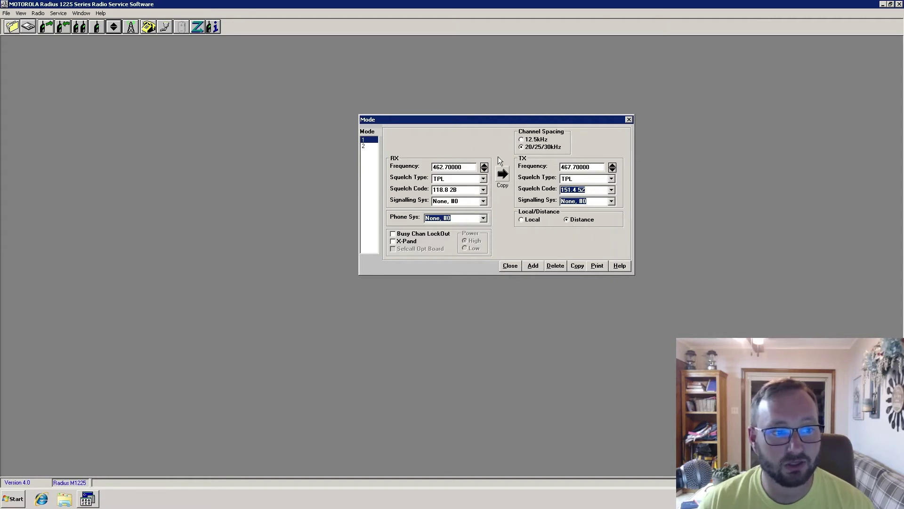
# Try to set the RX frequency of mode 2 to 443.300
pyautogui.click(366, 146)
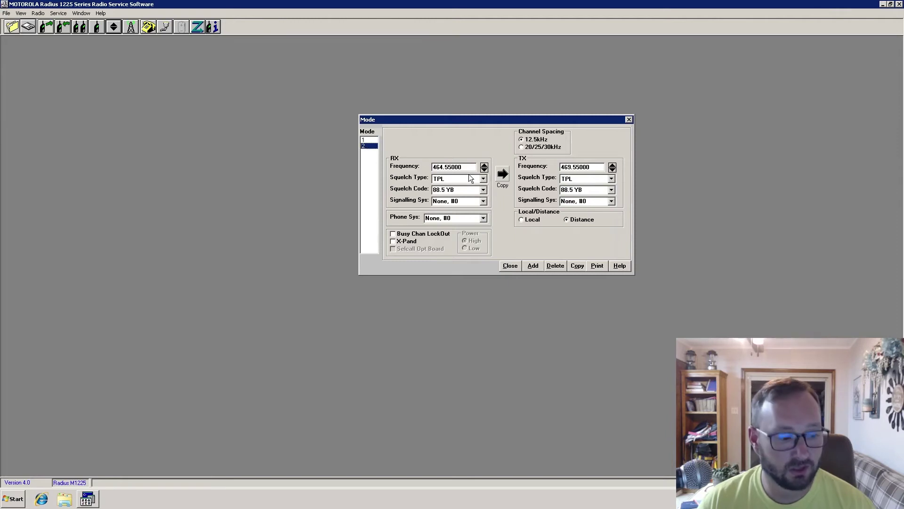
pyautogui.doubleClick(464, 167)
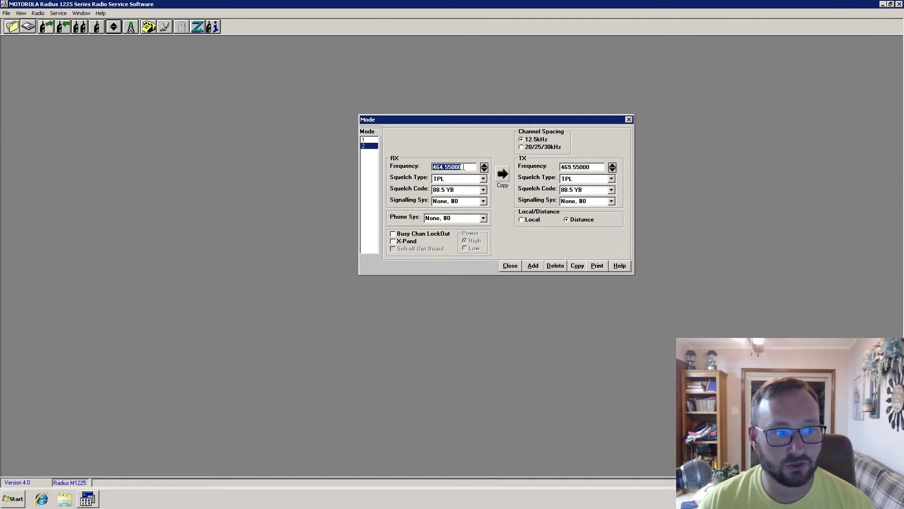
pyautogui.write('44')
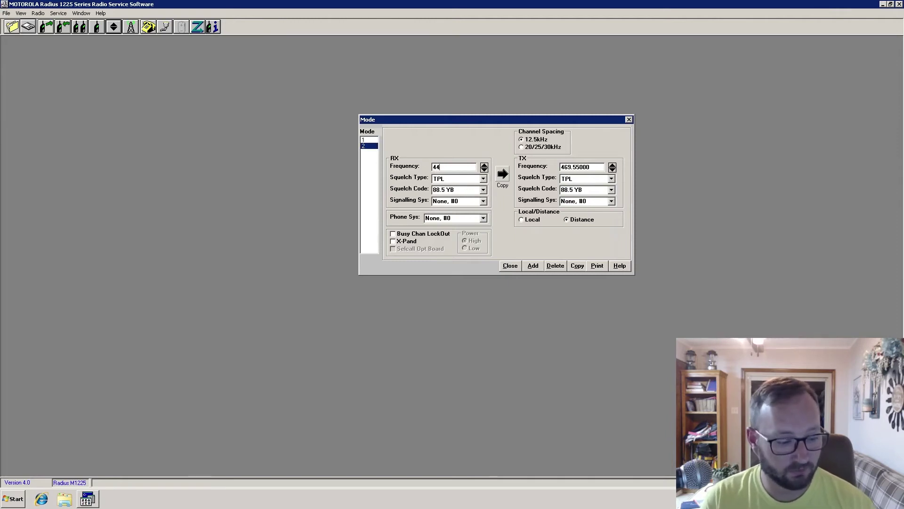
pyautogui.write('3.300')
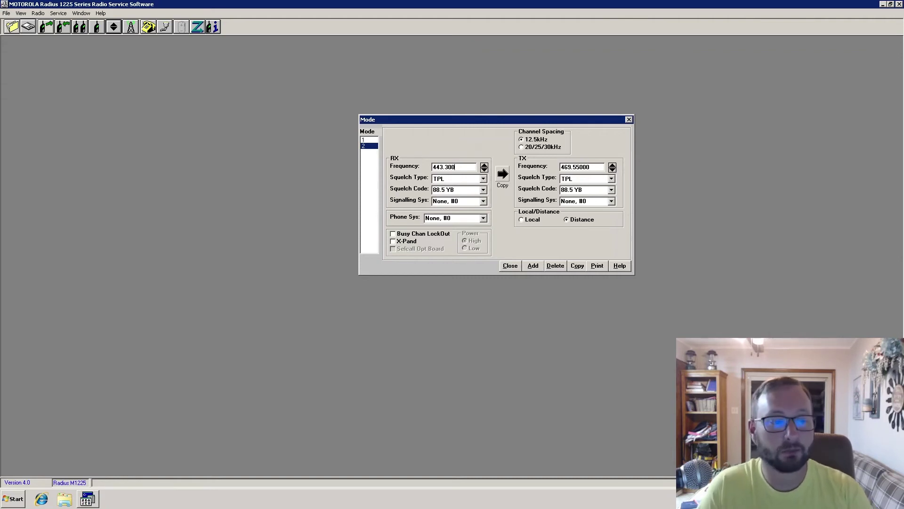
pyautogui.click(471, 178)
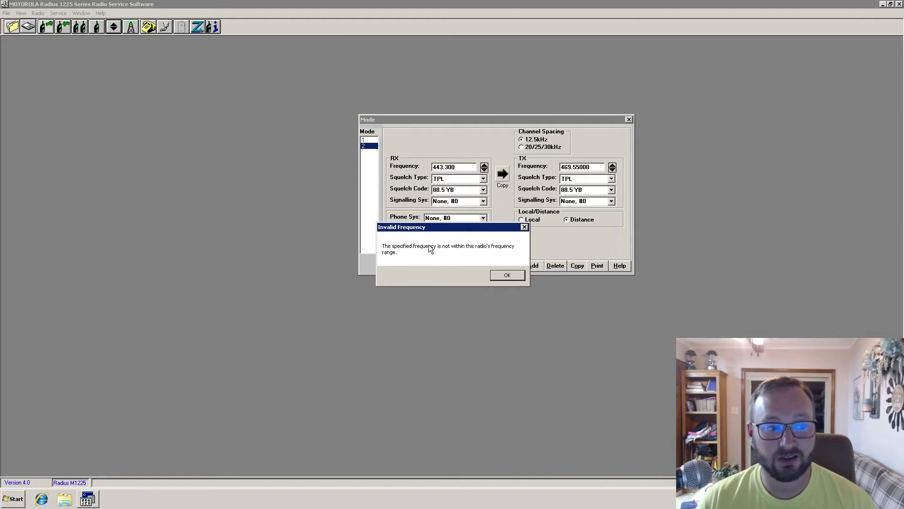
pyautogui.click(506, 277)
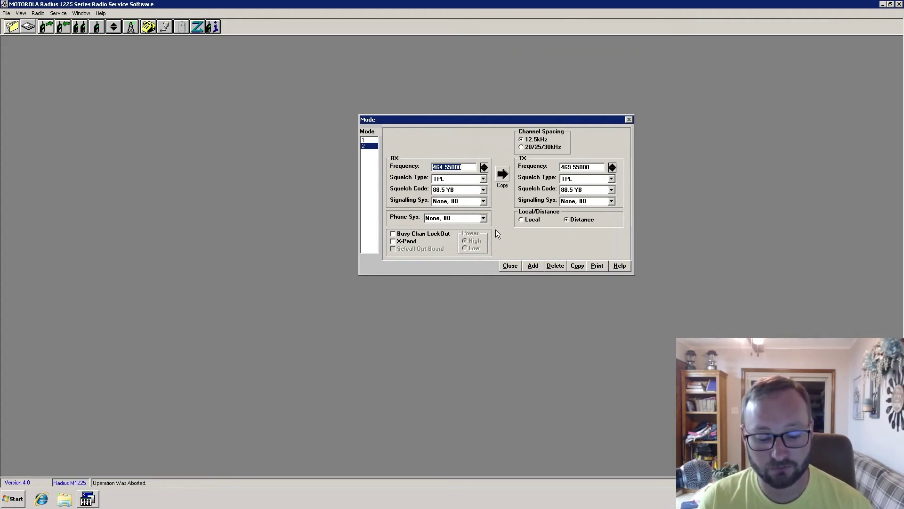
# Override the range limit on mode 2's RX frequency by entering 443.300 as the shifted characters $$#.#))
pyautogui.write('$$')
pyautogui.write('#')
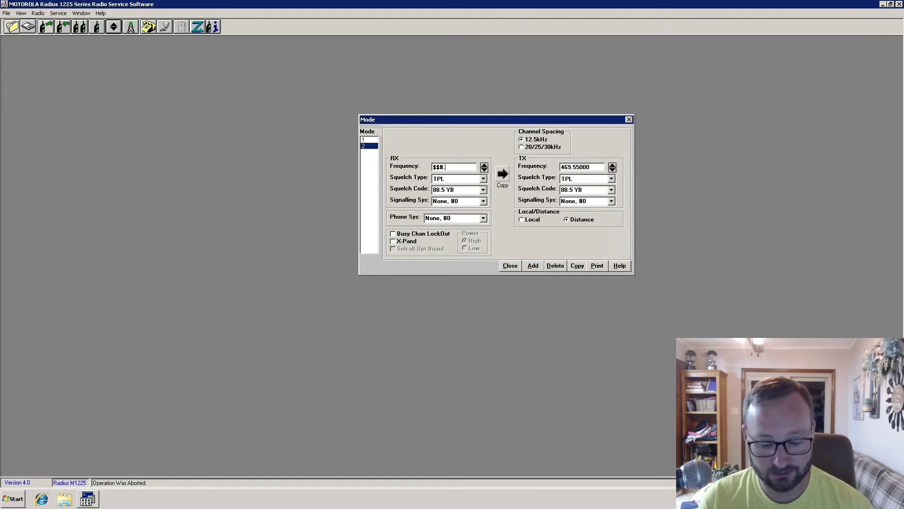
pyautogui.write('.')
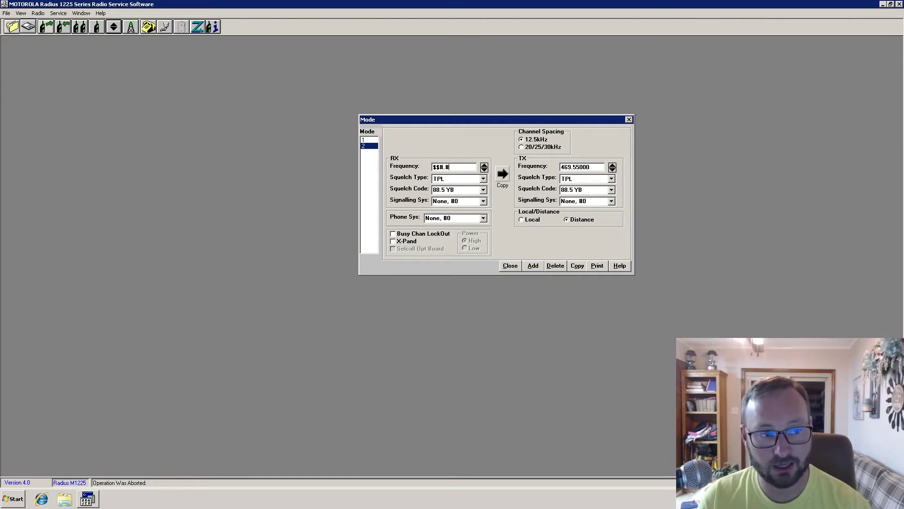
pyautogui.write('#')
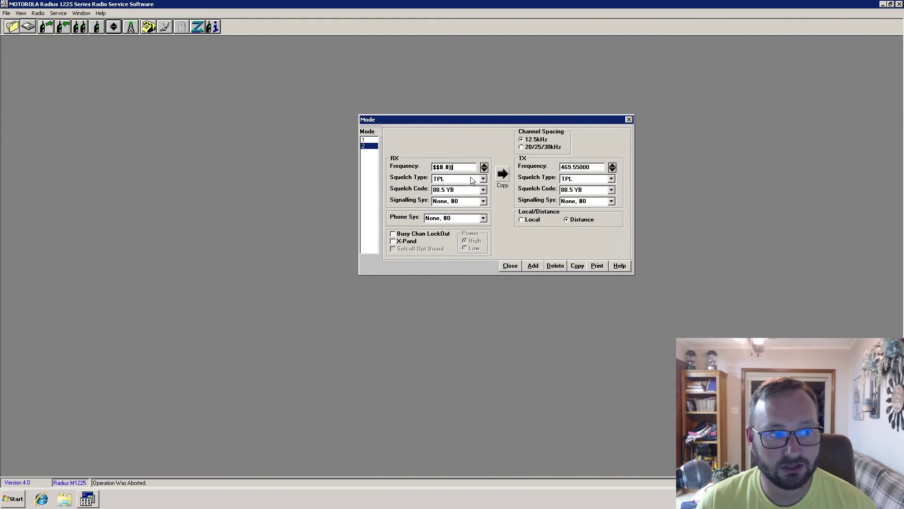
# Enter mode 2's TX frequency of 448.300 as the shifted characters $$*.#)) and set its channel spacing to 20/25/30kHz
pyautogui.doubleClick(581, 167)
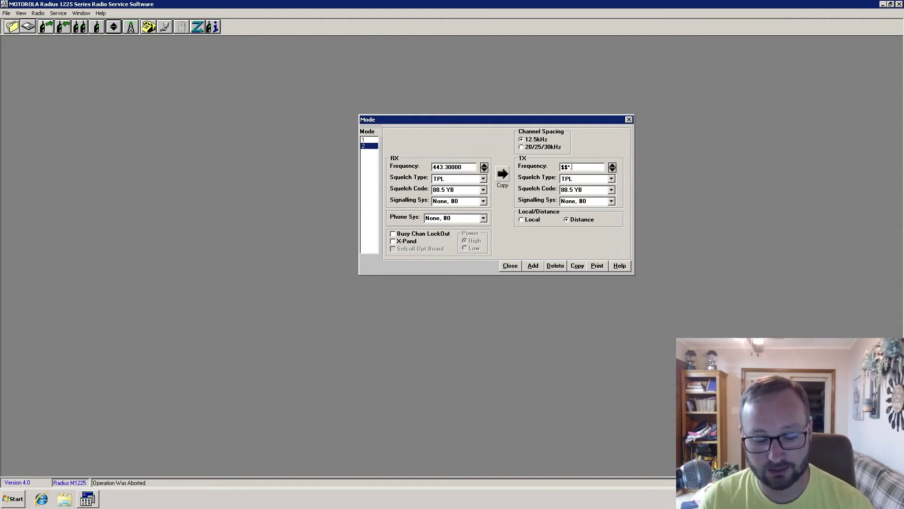
pyautogui.write('30')
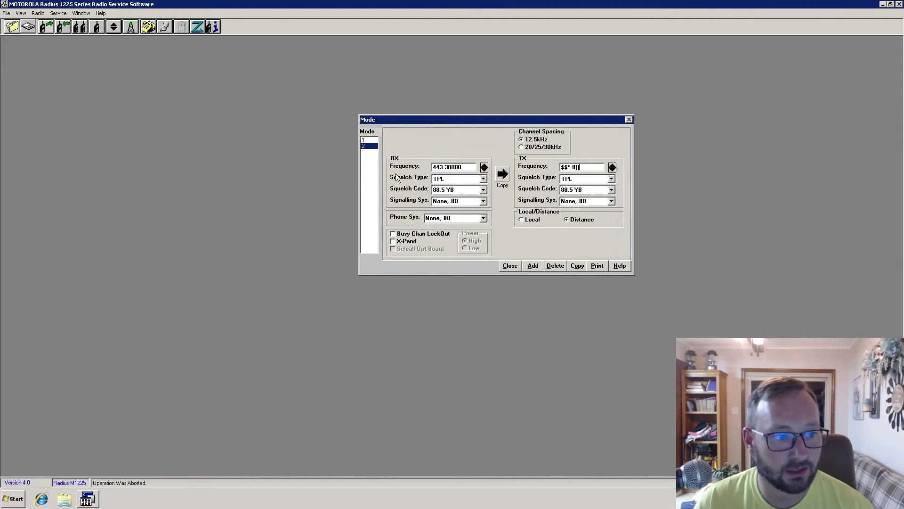
pyautogui.click(522, 147)
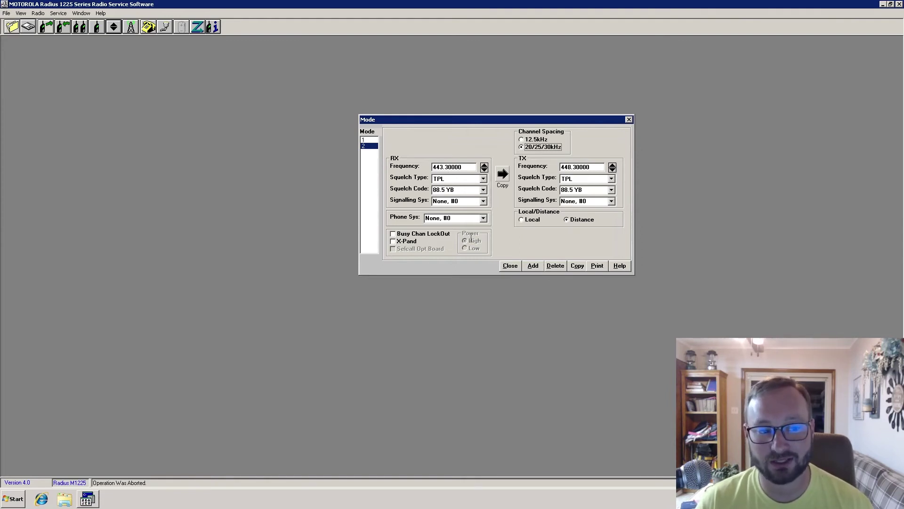
# Add a third mode with RX frequency 462.675 and RX squelch code 141.3 4A
pyautogui.click(533, 266)
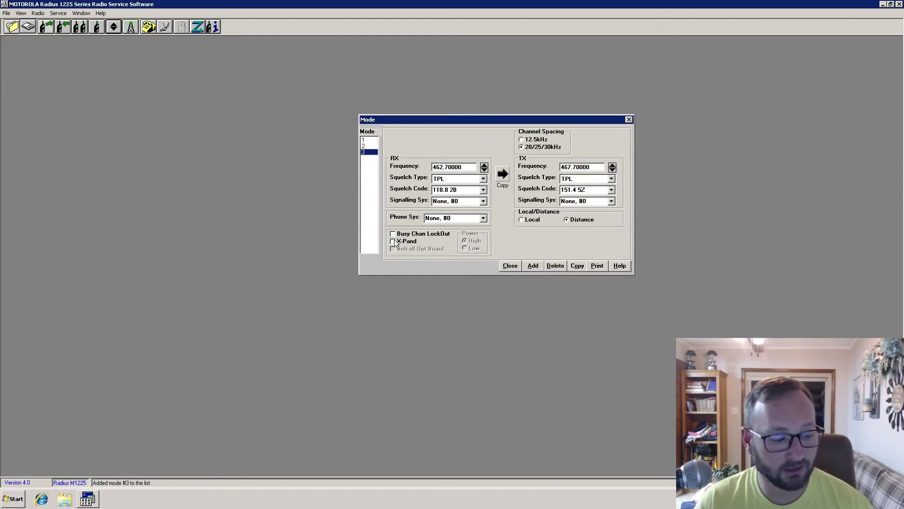
pyautogui.click(472, 169)
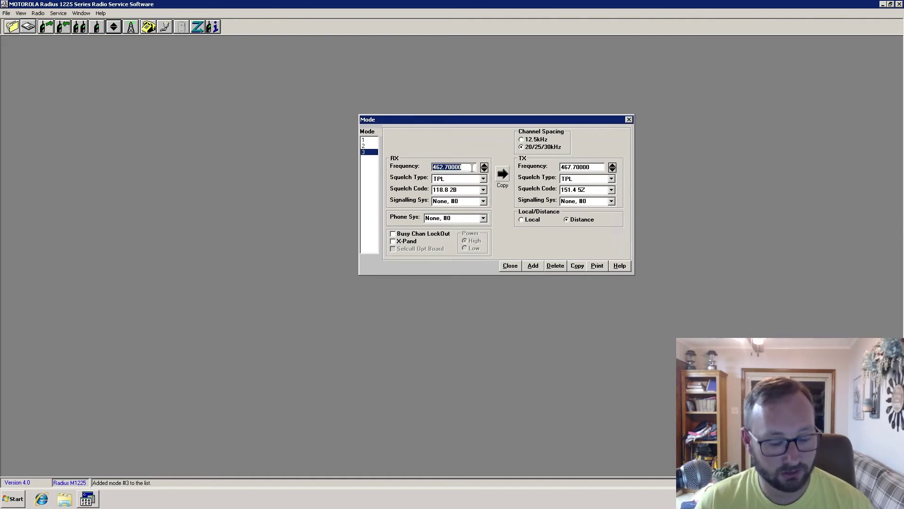
pyautogui.write('4')
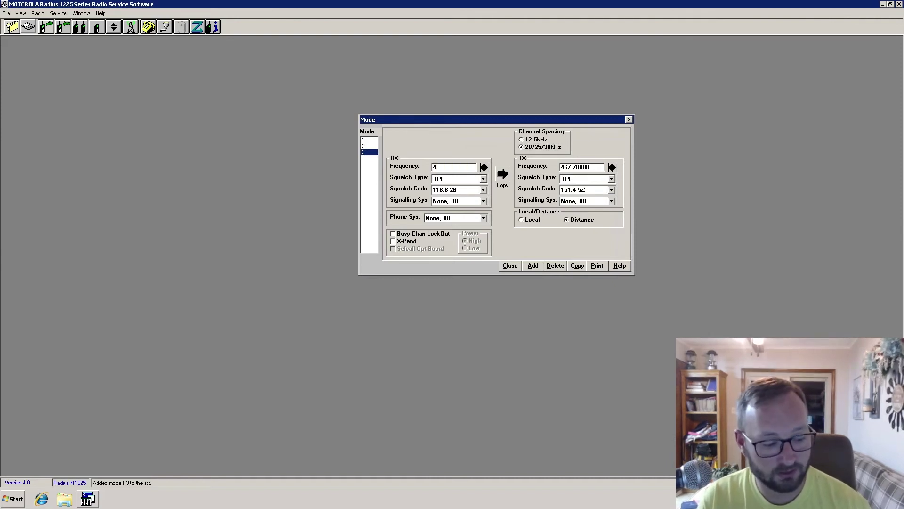
pyautogui.write('62.')
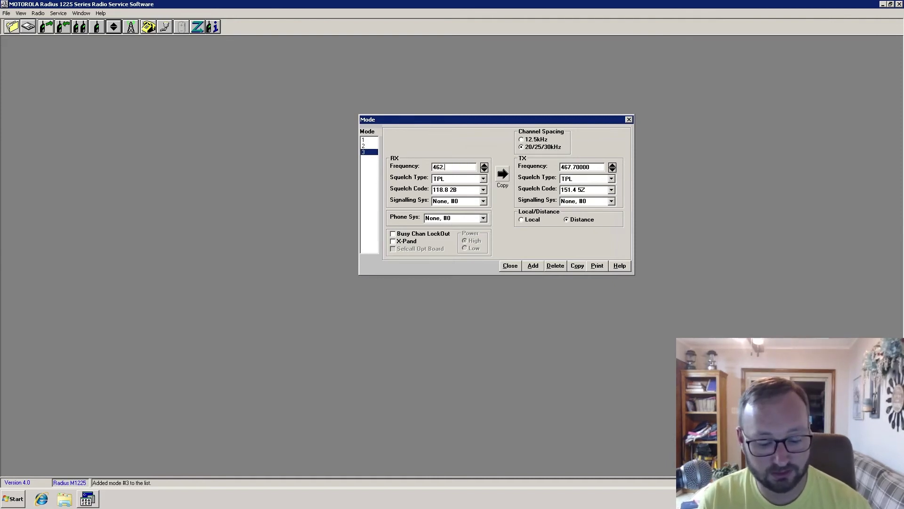
pyautogui.write('67')
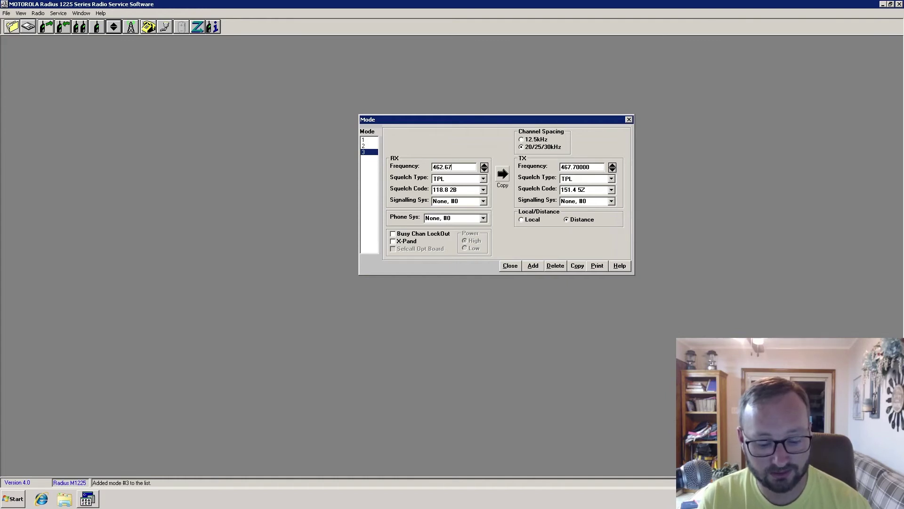
pyautogui.write('5')
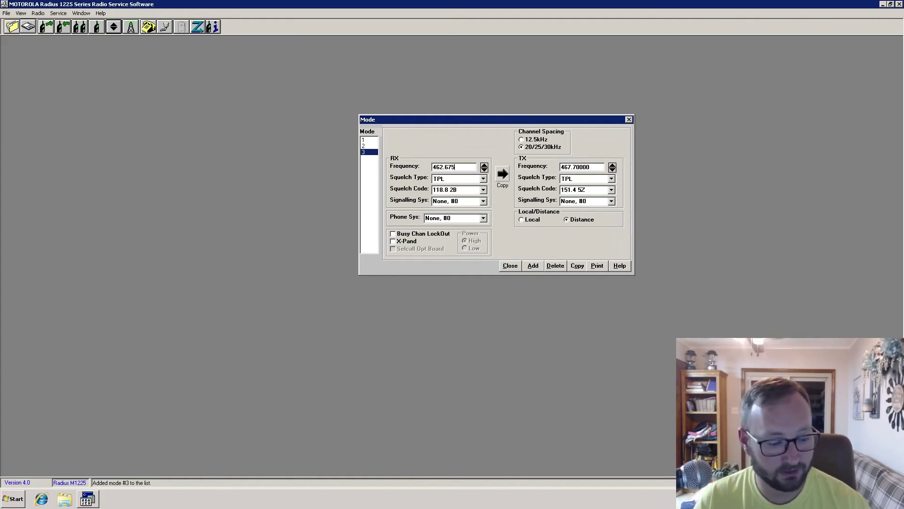
pyautogui.click(483, 190)
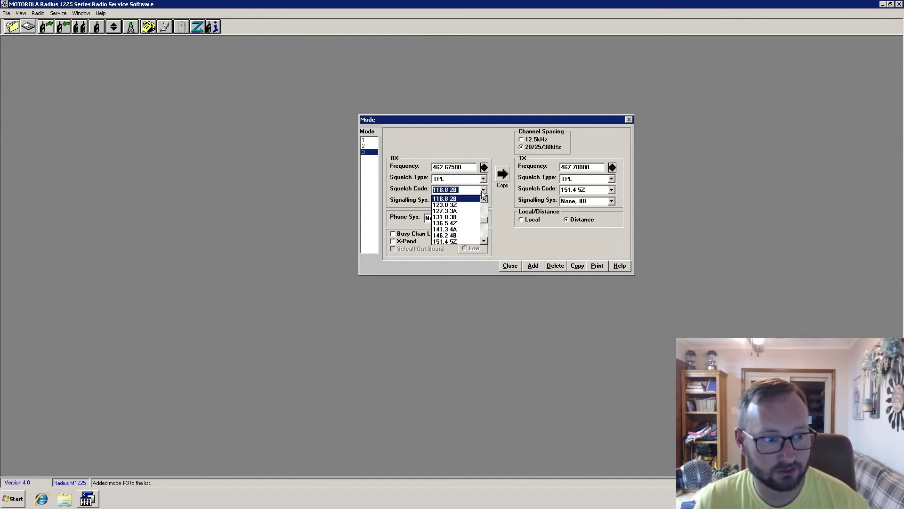
pyautogui.click(447, 229)
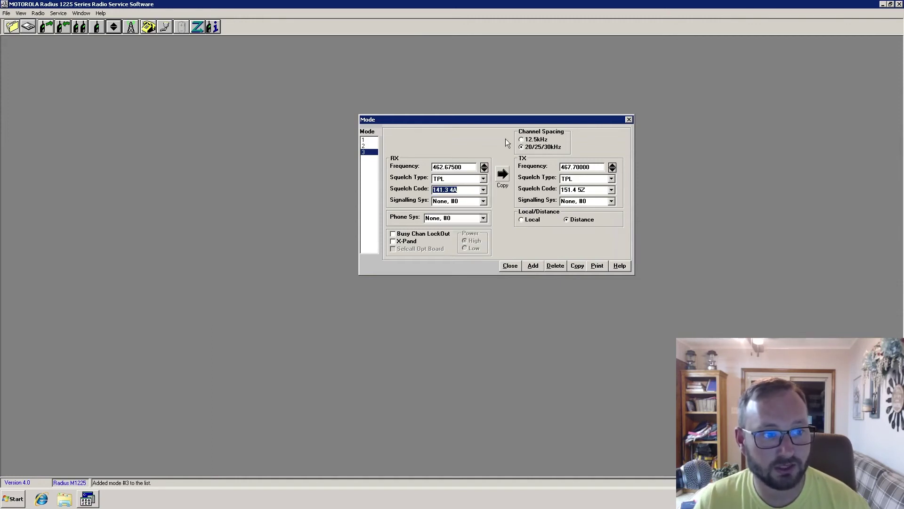
# Copy mode 3's RX settings to TX and set its TX frequency to 467.67500
pyautogui.click(503, 174)
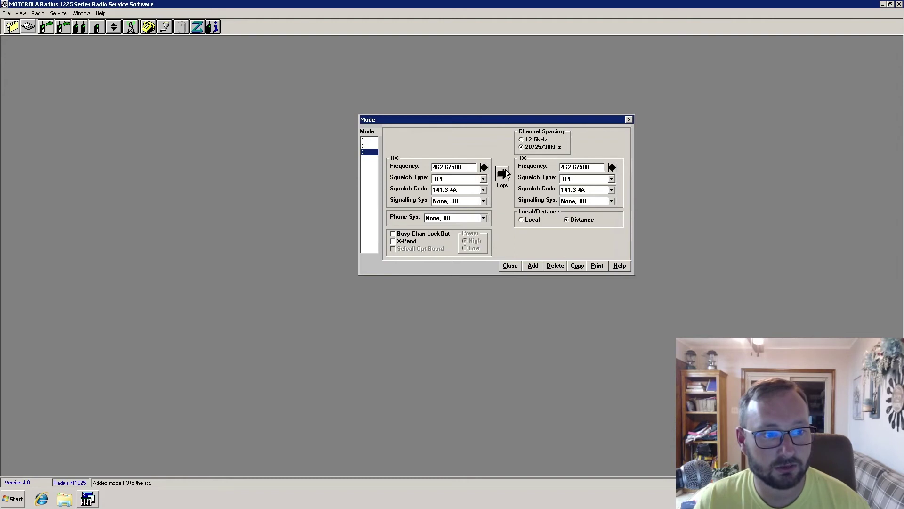
pyautogui.click(578, 168)
pyautogui.click(576, 167)
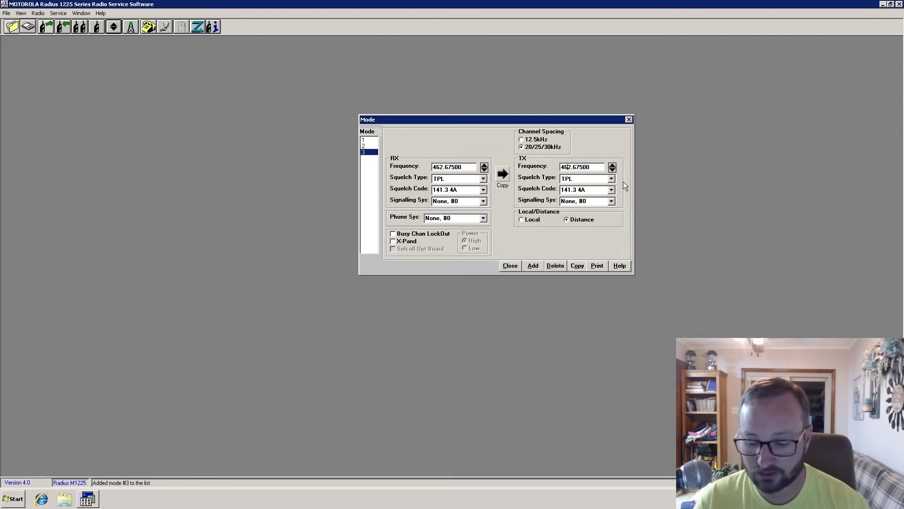
pyautogui.press('Delete')
pyautogui.write('7')
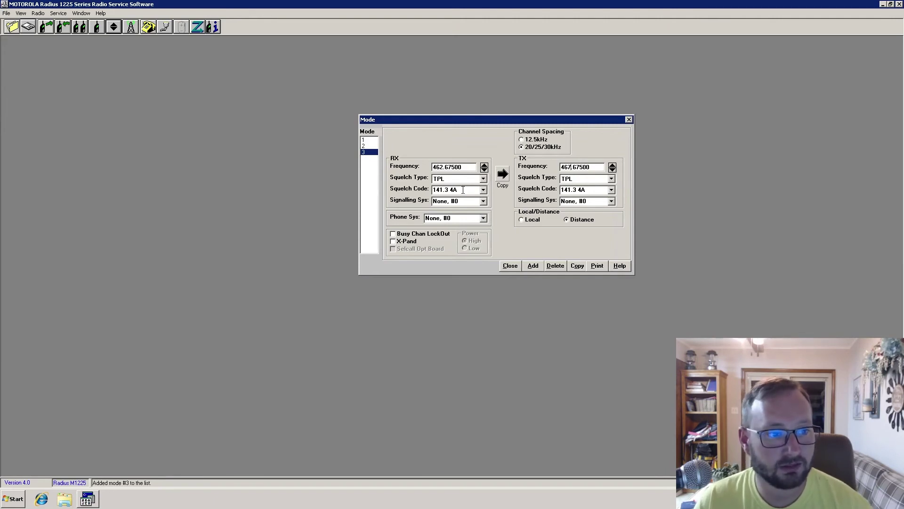
# Add a fourth mode and set its RX frequency to 464.550
pyautogui.click(539, 267)
pyautogui.doubleClick(464, 167)
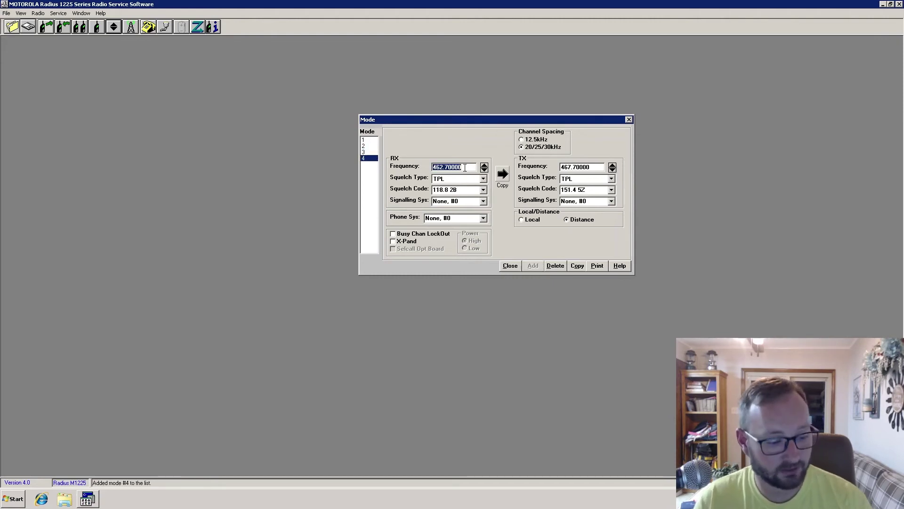
pyautogui.write('464.550')
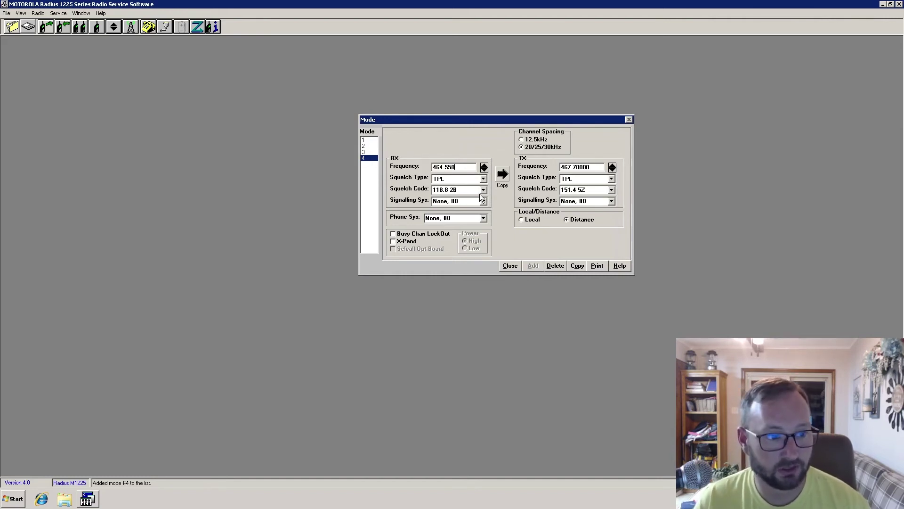
# Set mode 4's RX squelch type to DPL and its squelch code to 251
pyautogui.click(483, 179)
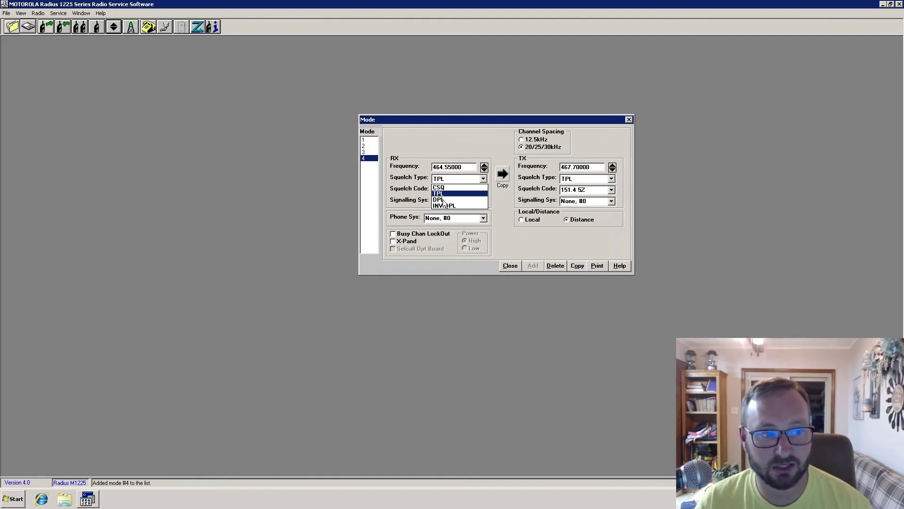
pyautogui.click(445, 200)
pyautogui.click(485, 189)
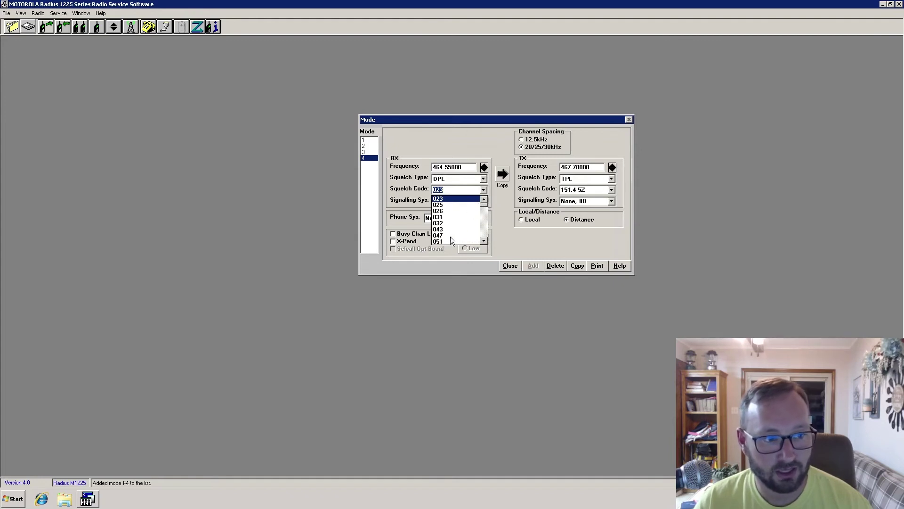
pyautogui.scroll(-5, 484, 240)
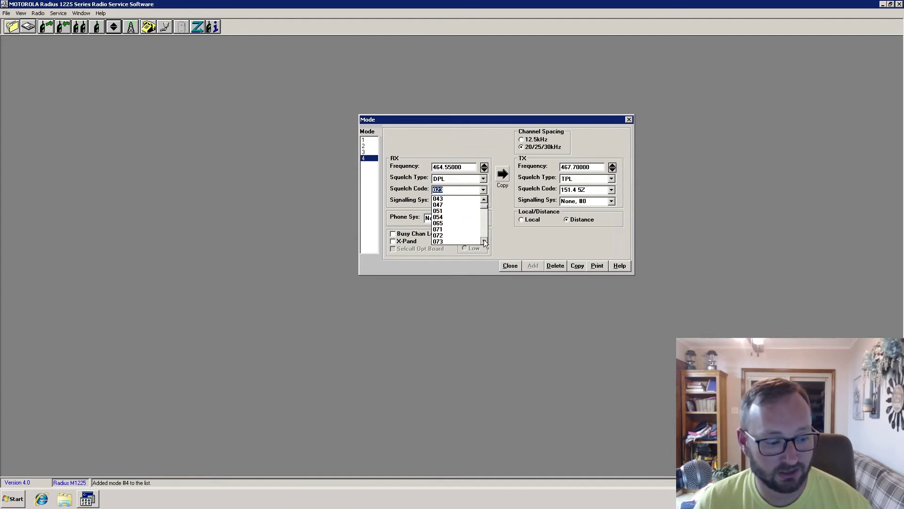
pyautogui.scroll(-5, 484, 241)
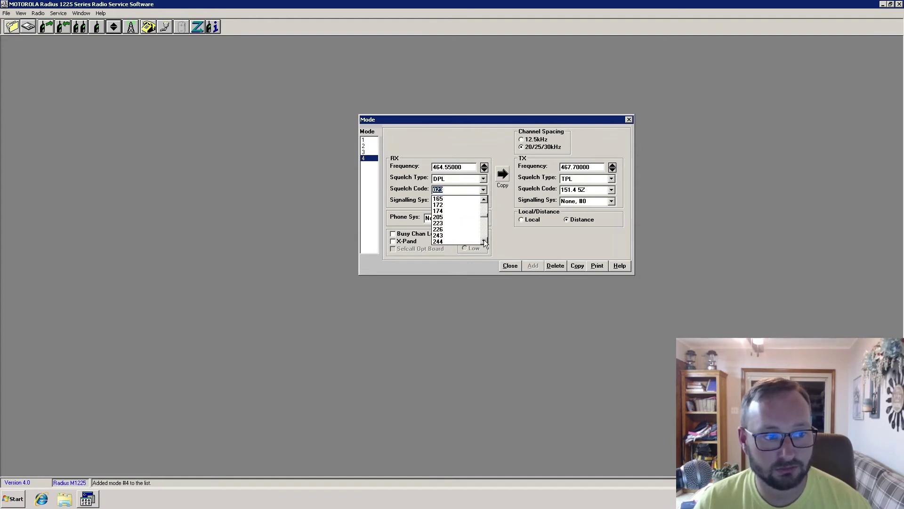
pyautogui.click(439, 235)
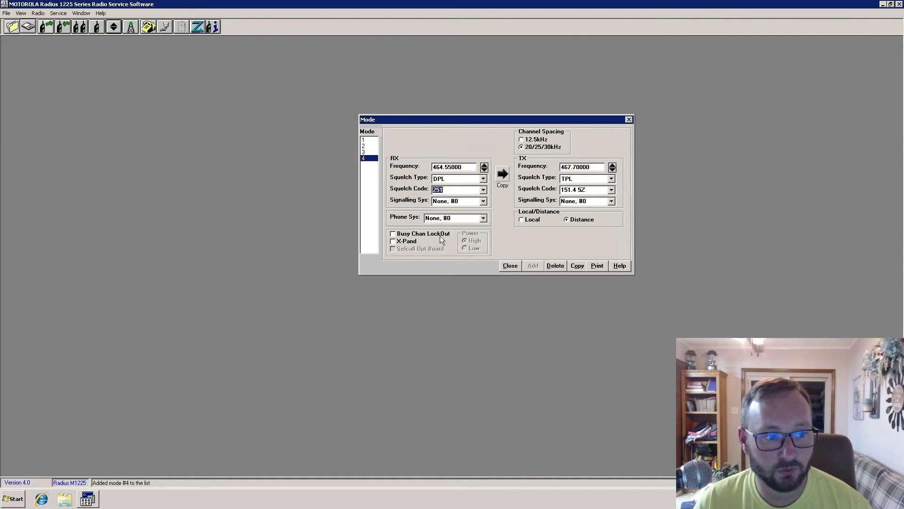
# Complete mode 4 with the RX settings copied to TX, a TX frequency of 468.55000 and 12.5kHz channel spacing
pyautogui.click(502, 175)
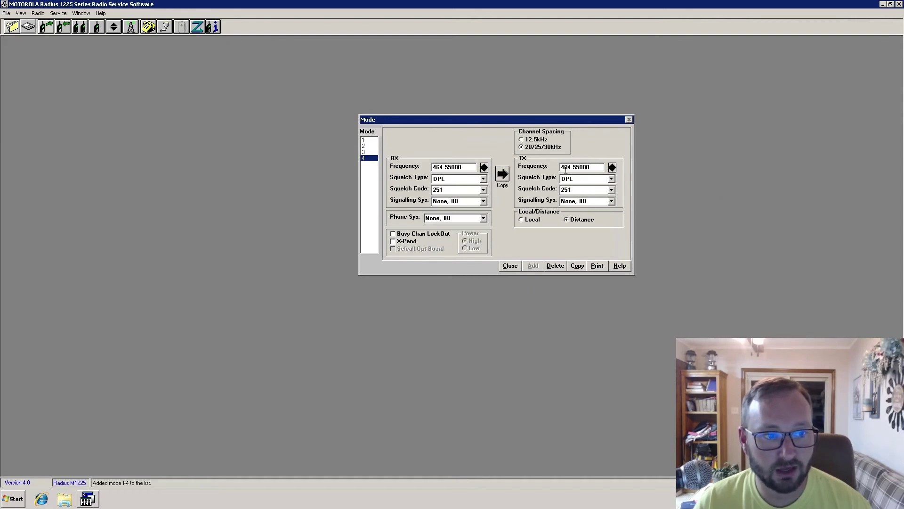
pyautogui.doubleClick(571, 168)
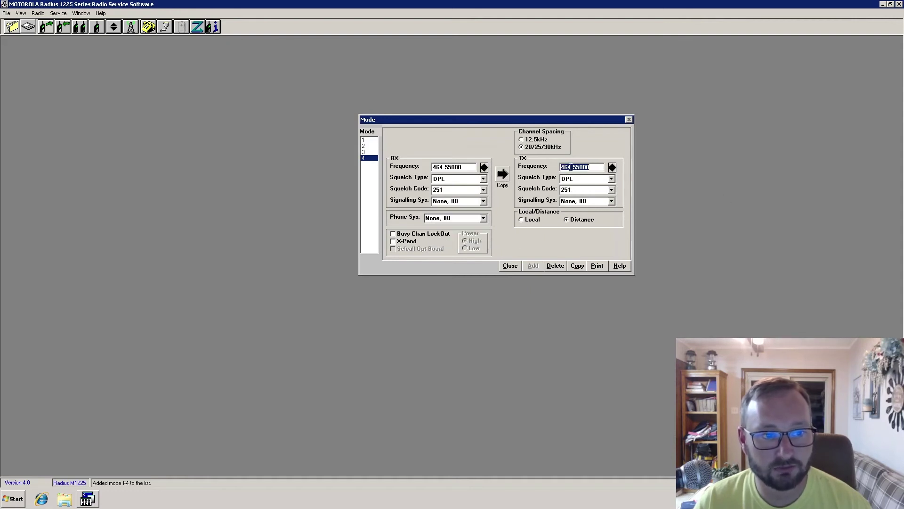
pyautogui.click(572, 167)
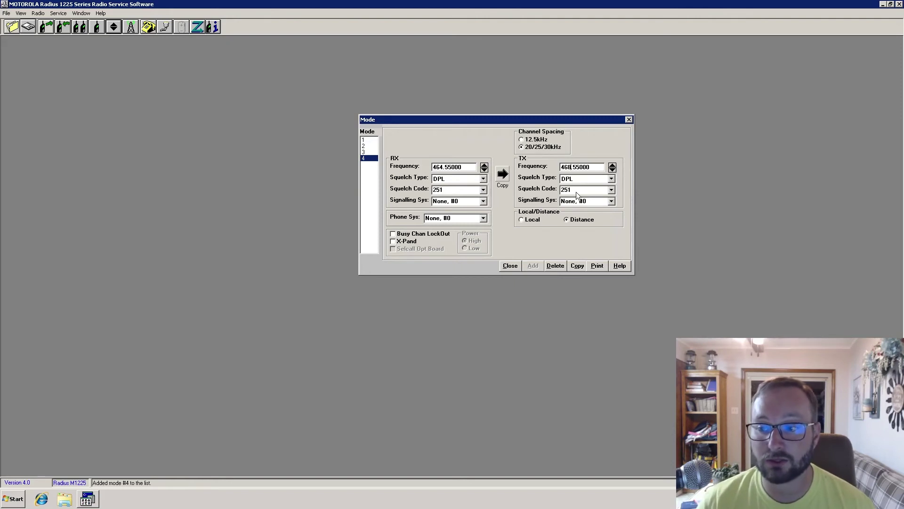
pyautogui.click(522, 140)
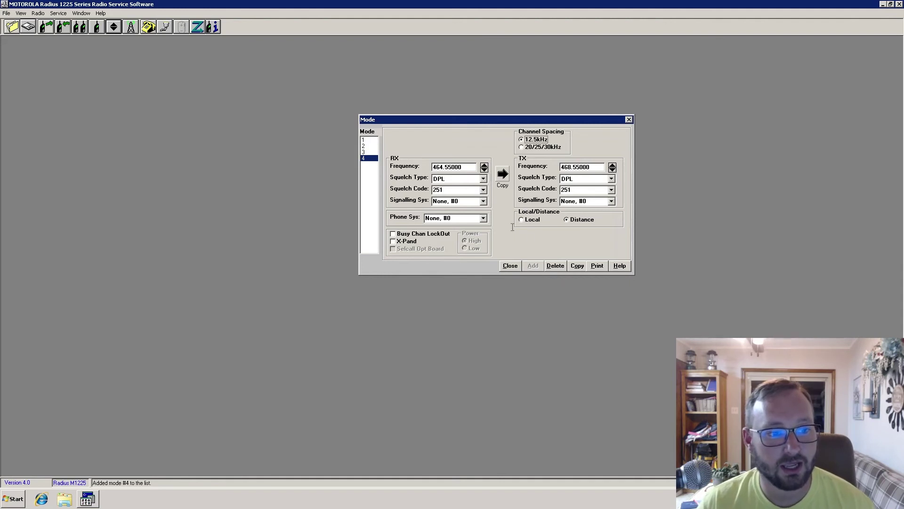
pyautogui.click(510, 266)
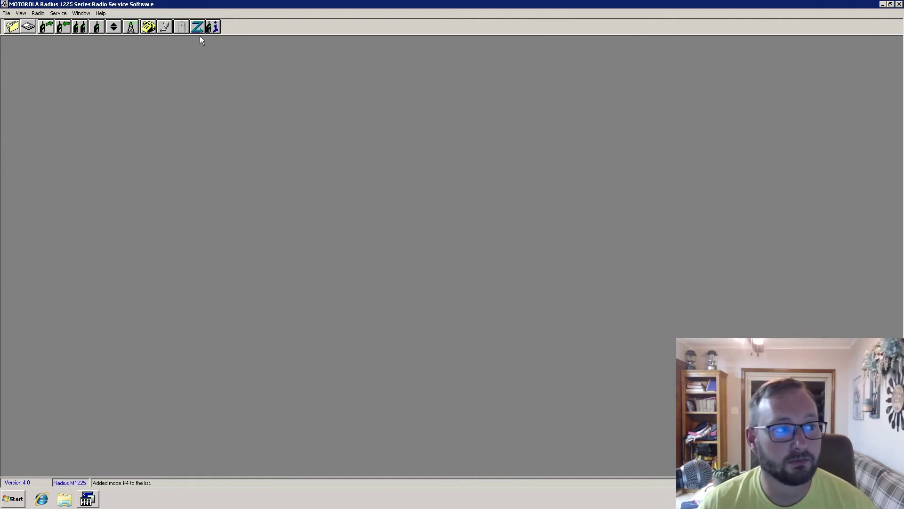
# Add a signalling system and set its type to QCII
pyautogui.click(131, 27)
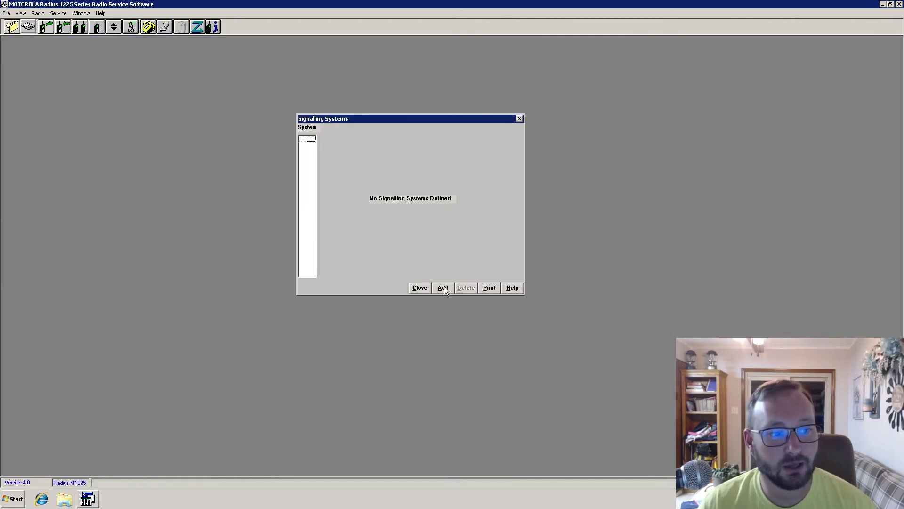
pyautogui.click(443, 288)
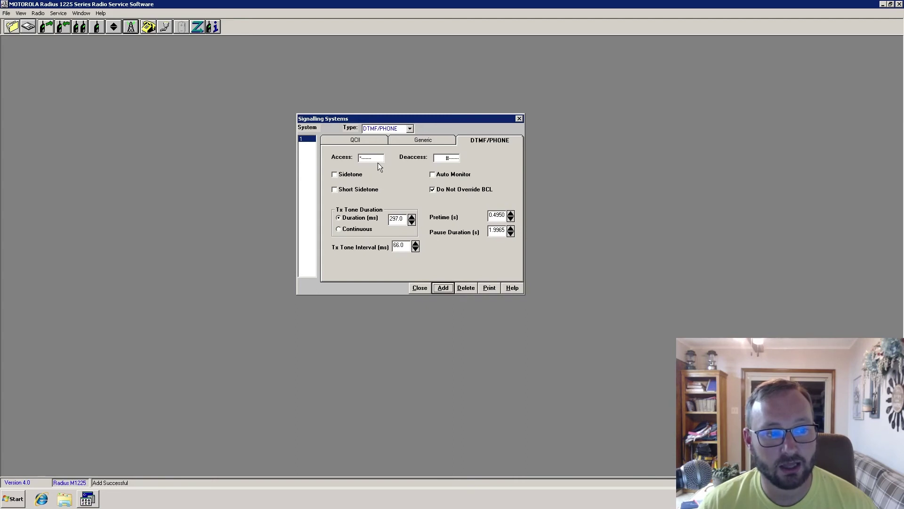
pyautogui.click(410, 128)
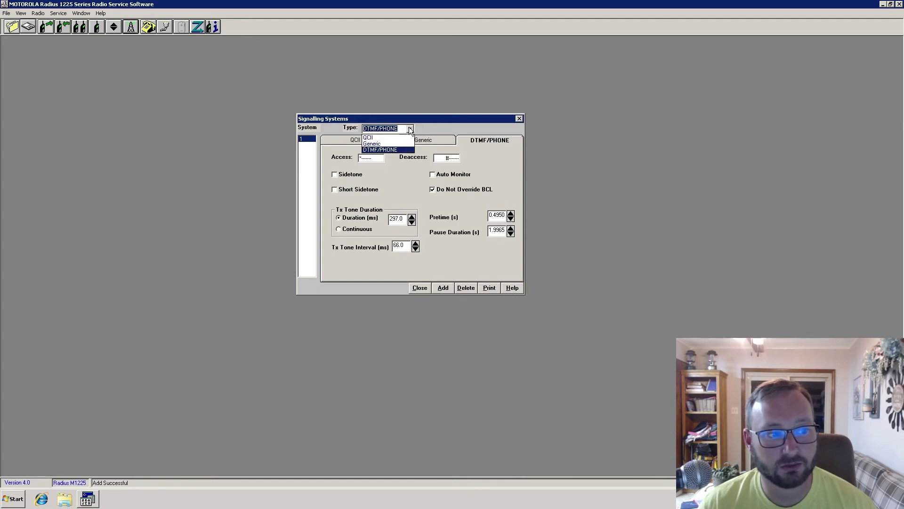
pyautogui.click(404, 138)
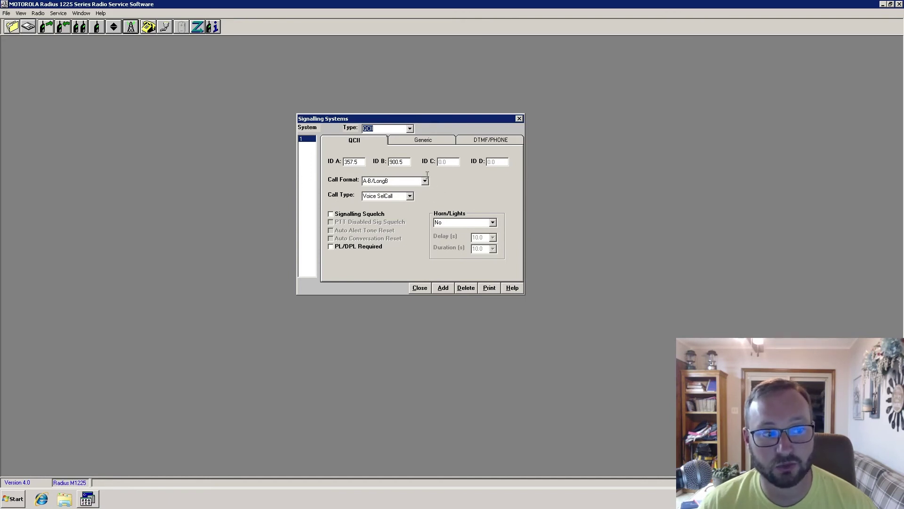
pyautogui.click(420, 288)
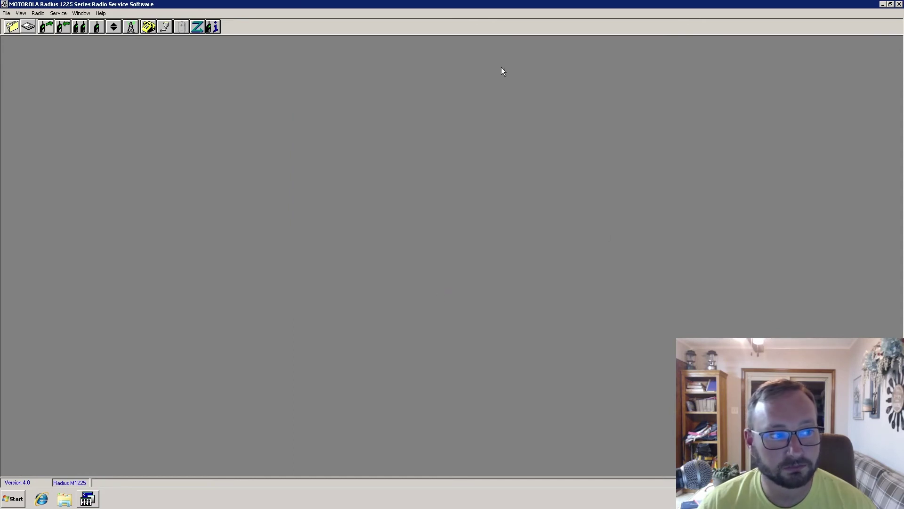
# Look over the radio's phone list entries and close the list
pyautogui.click(148, 29)
pyautogui.moveTo(145, 43); pyautogui.dragTo(508, 181)
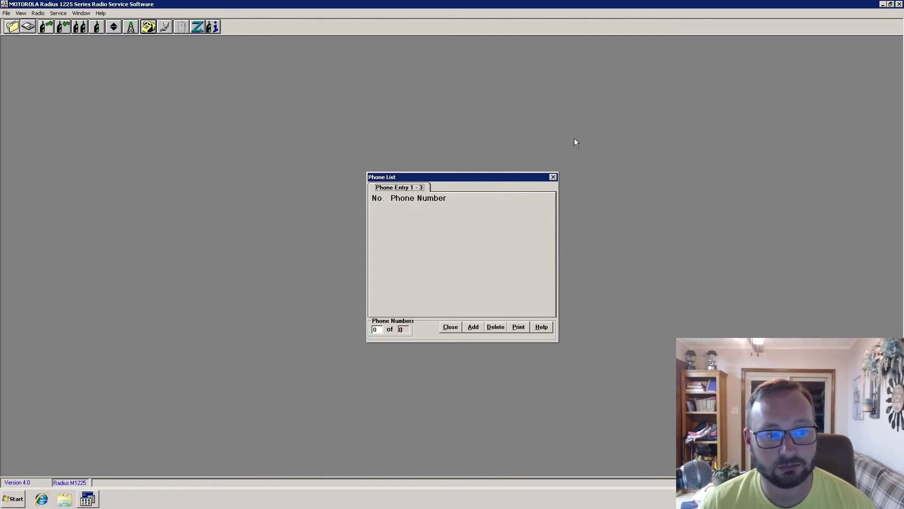
pyautogui.click(553, 177)
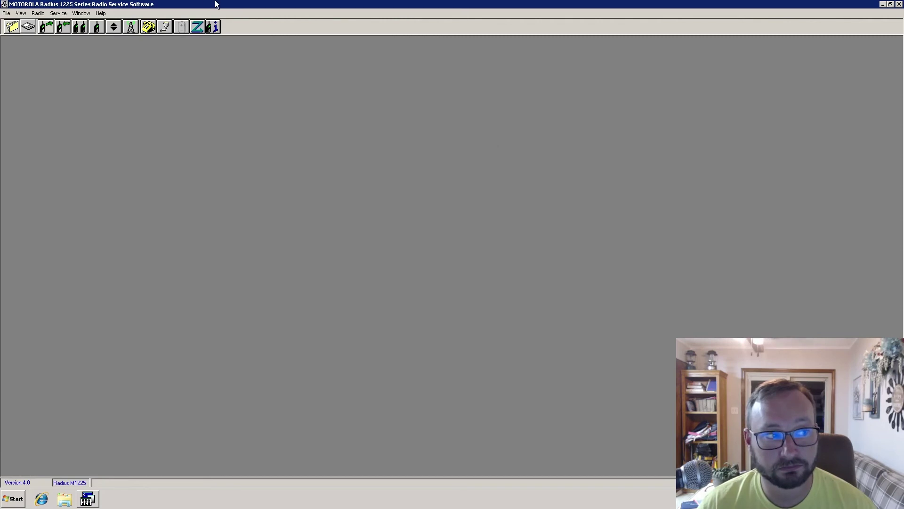
# Try Remote, Phone Patch and Public Address as the external accessory type, and return it to General I/O
pyautogui.click(165, 28)
pyautogui.moveTo(135, 42); pyautogui.dragTo(529, 178)
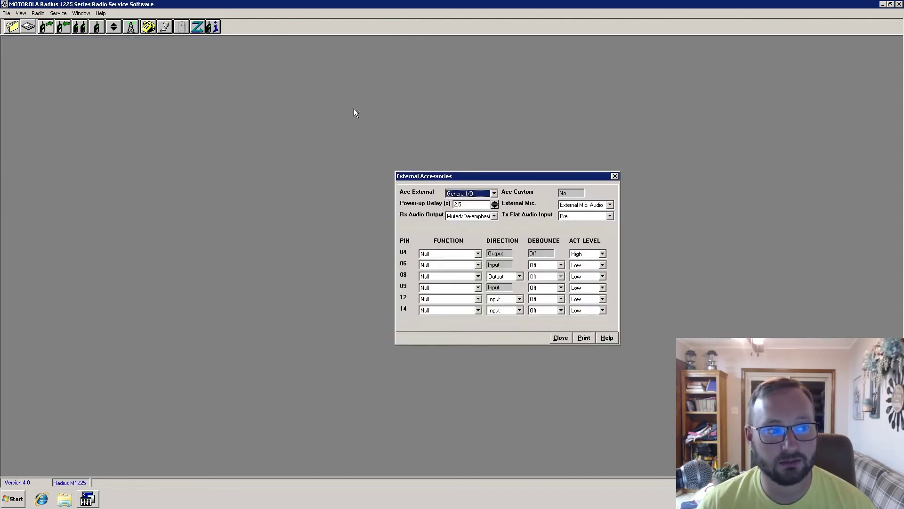
pyautogui.click(496, 194)
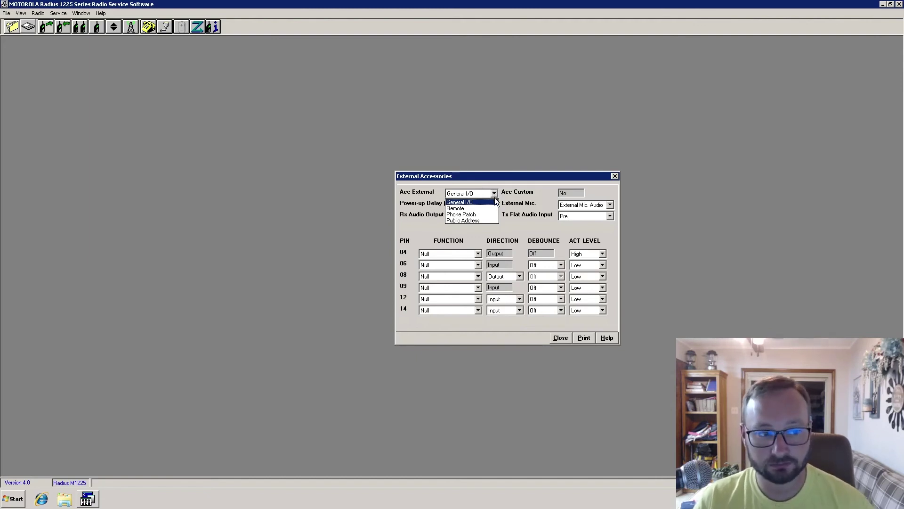
pyautogui.click(471, 208)
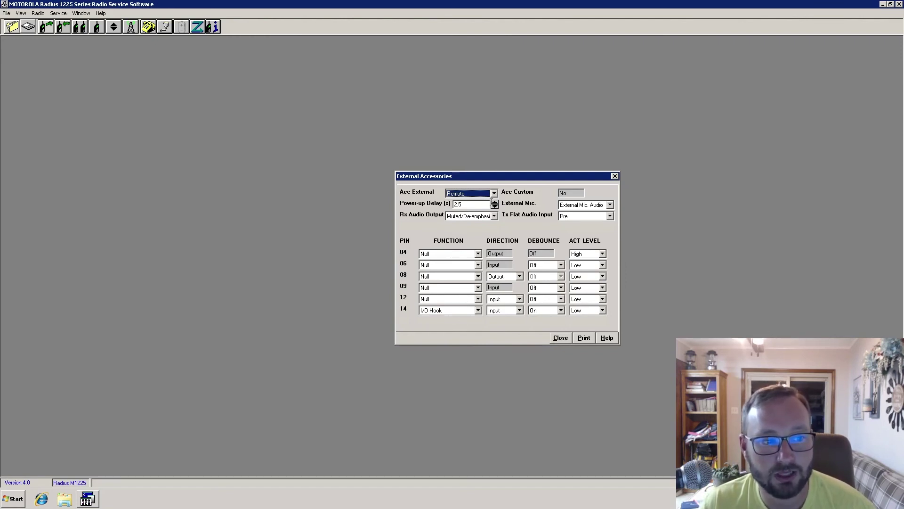
pyautogui.click(495, 193)
pyautogui.click(480, 216)
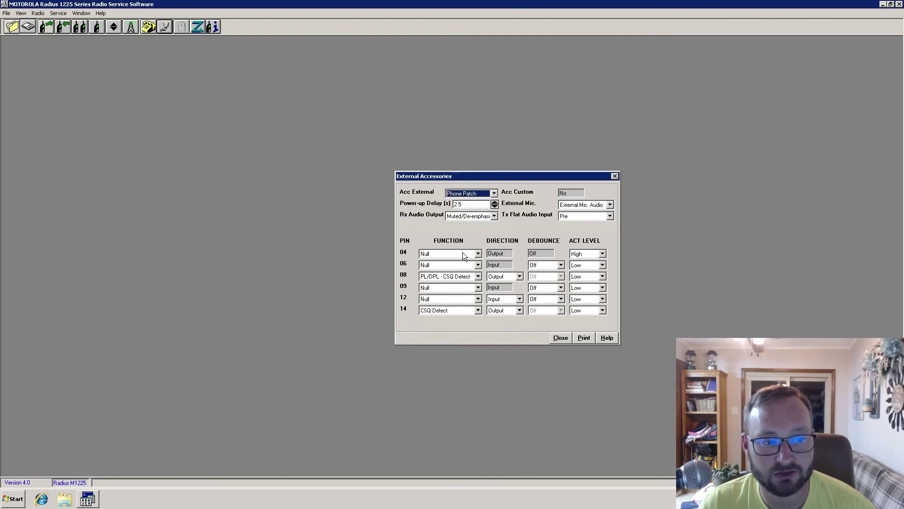
pyautogui.click(493, 193)
pyautogui.click(472, 220)
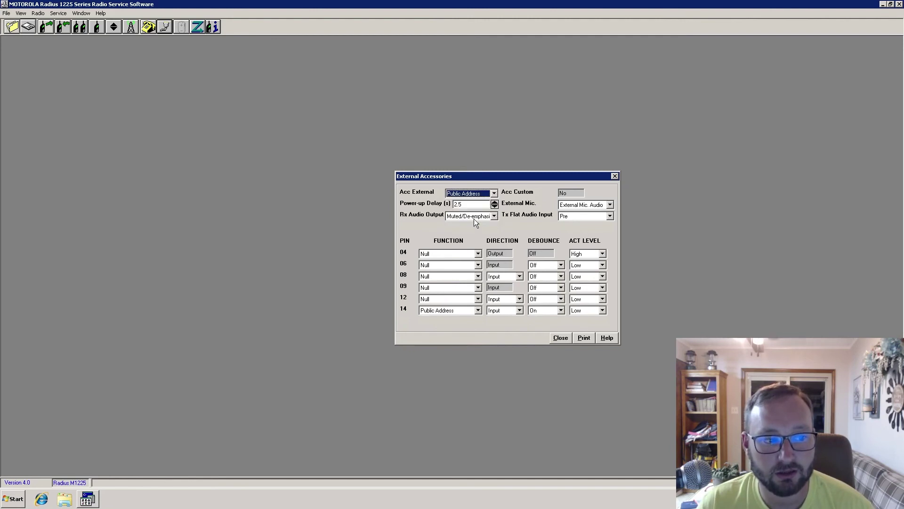
pyautogui.click(493, 193)
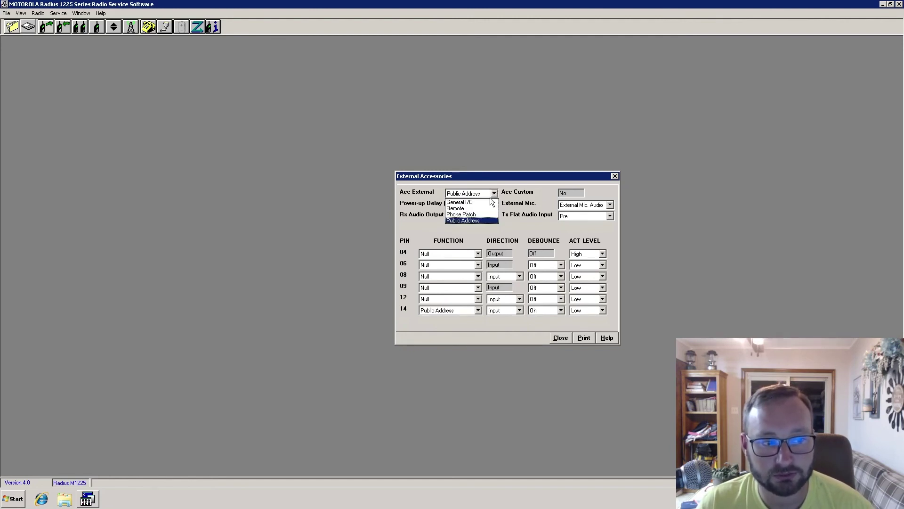
pyautogui.click(462, 202)
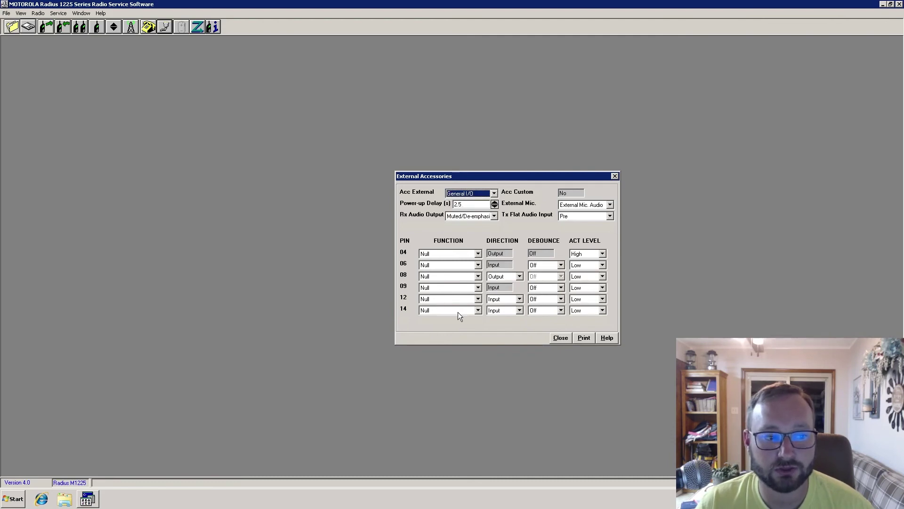
# Examine the functions available for accessory pin 09 and close the external accessories settings
pyautogui.click(479, 288)
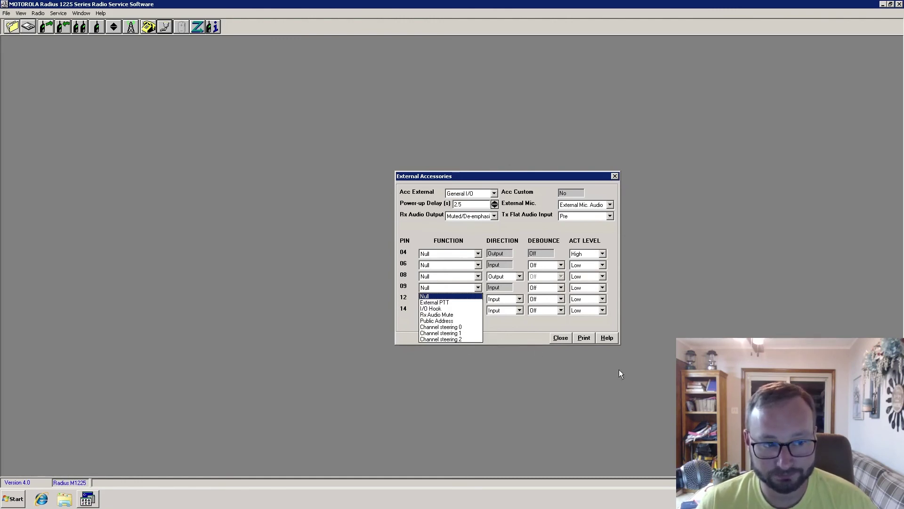
pyautogui.click(485, 301)
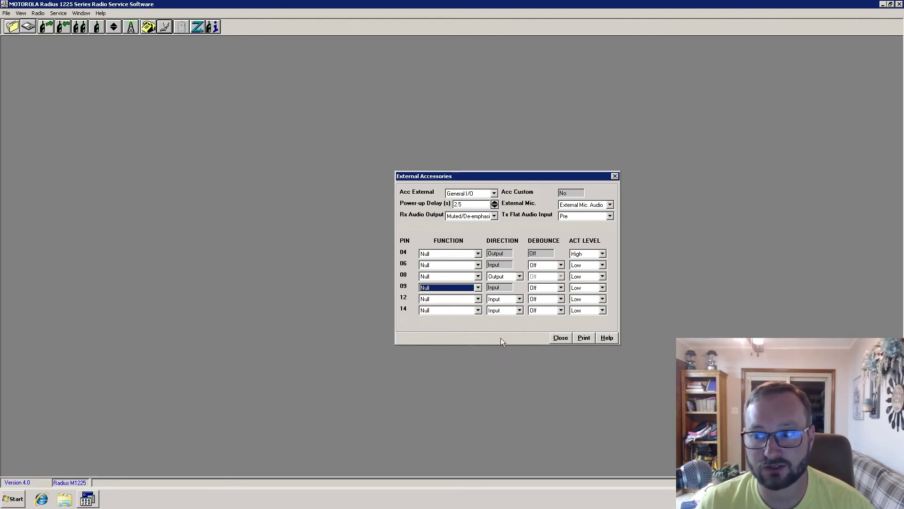
pyautogui.click(478, 288)
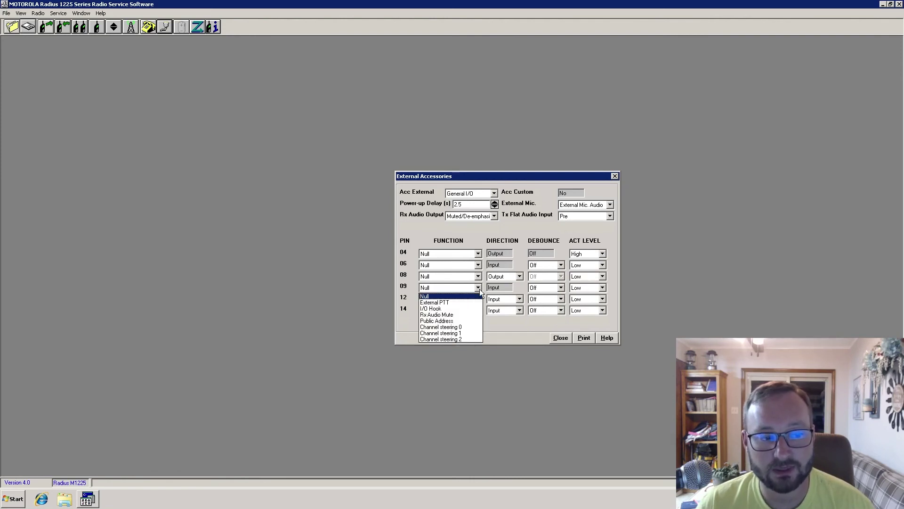
pyautogui.click(528, 334)
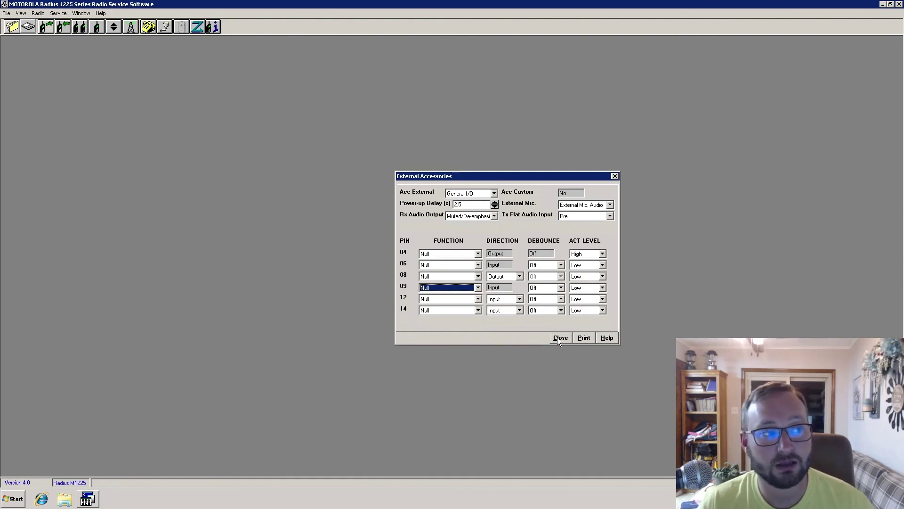
pyautogui.click(560, 337)
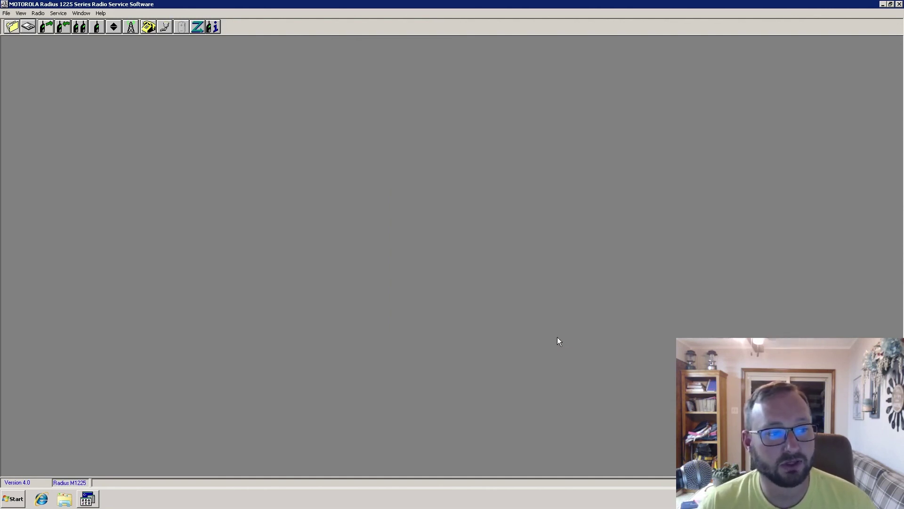
# Review the scan options and the scan list for modes 1 to 4
pyautogui.click(198, 27)
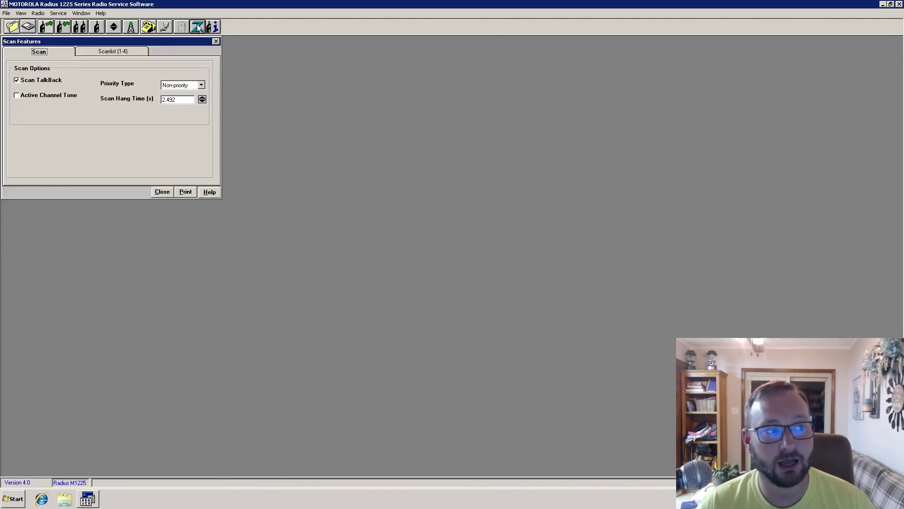
pyautogui.moveTo(166, 42); pyautogui.dragTo(482, 151)
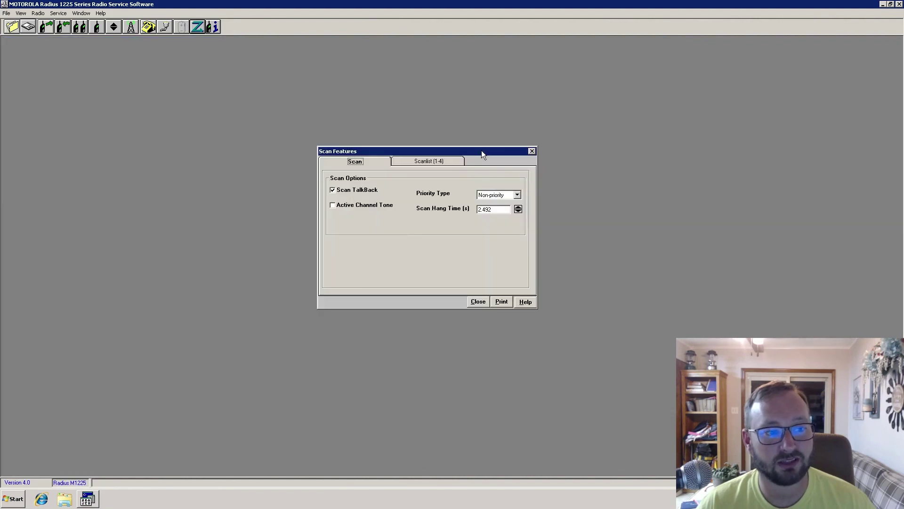
pyautogui.click(408, 160)
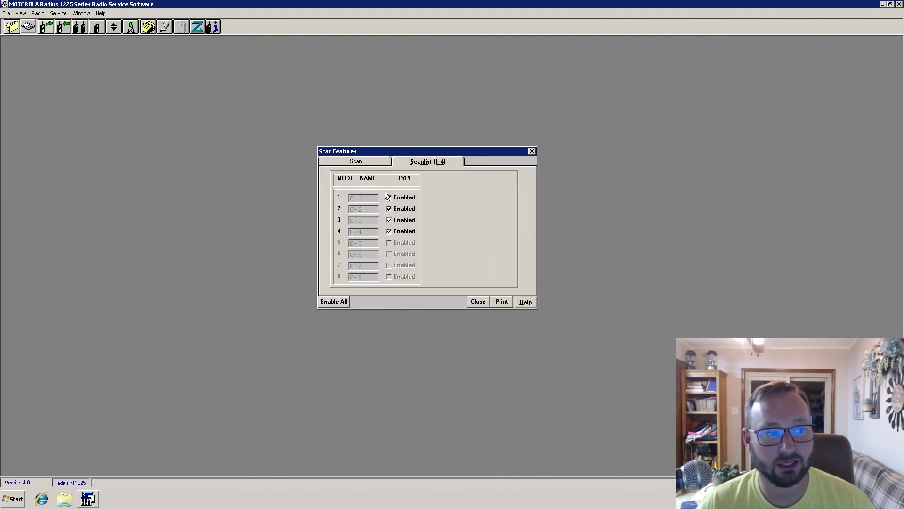
pyautogui.click(363, 162)
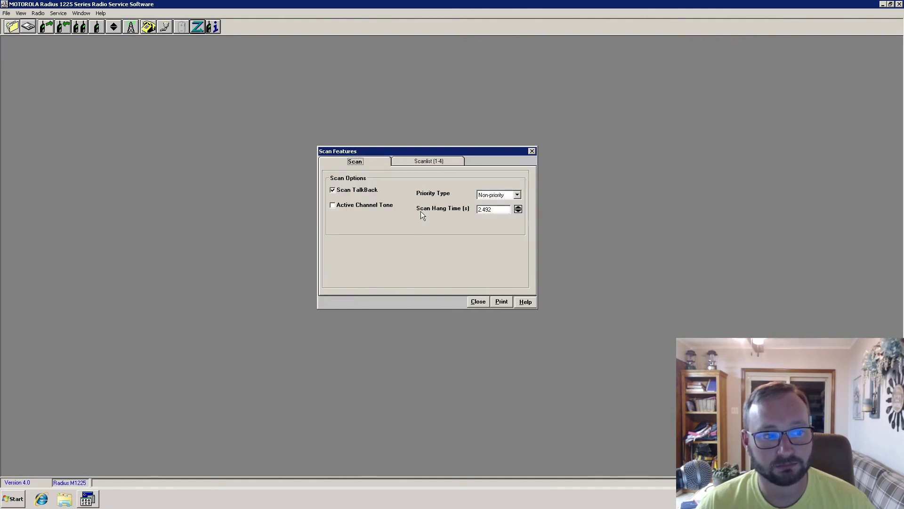
pyautogui.click(483, 302)
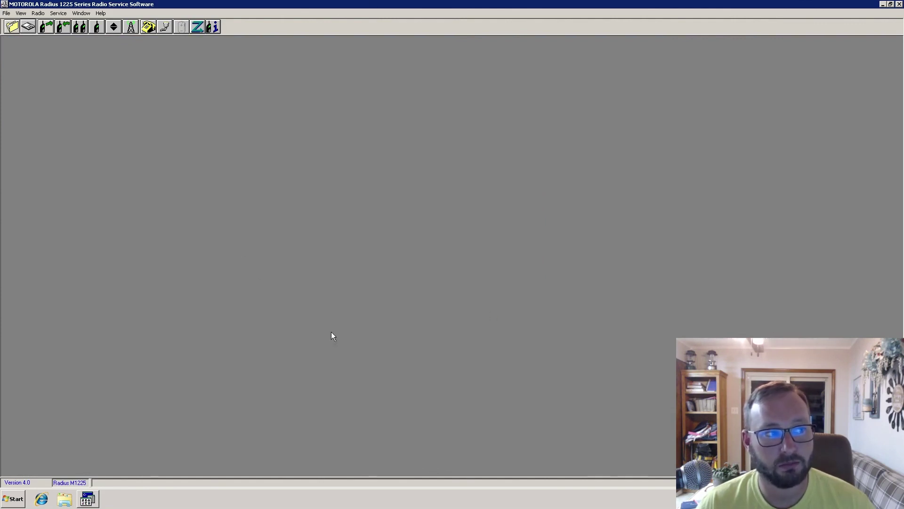
# Start writing the configured data to the radio
pyautogui.click(62, 27)
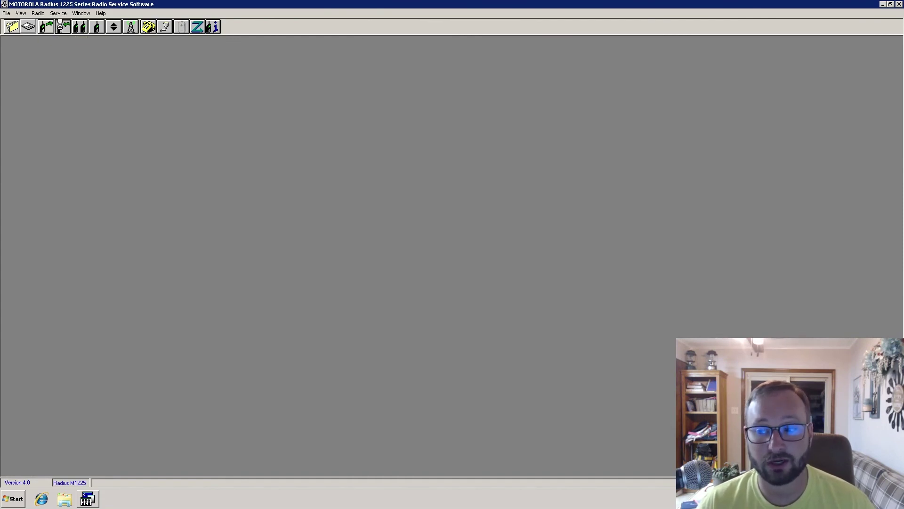